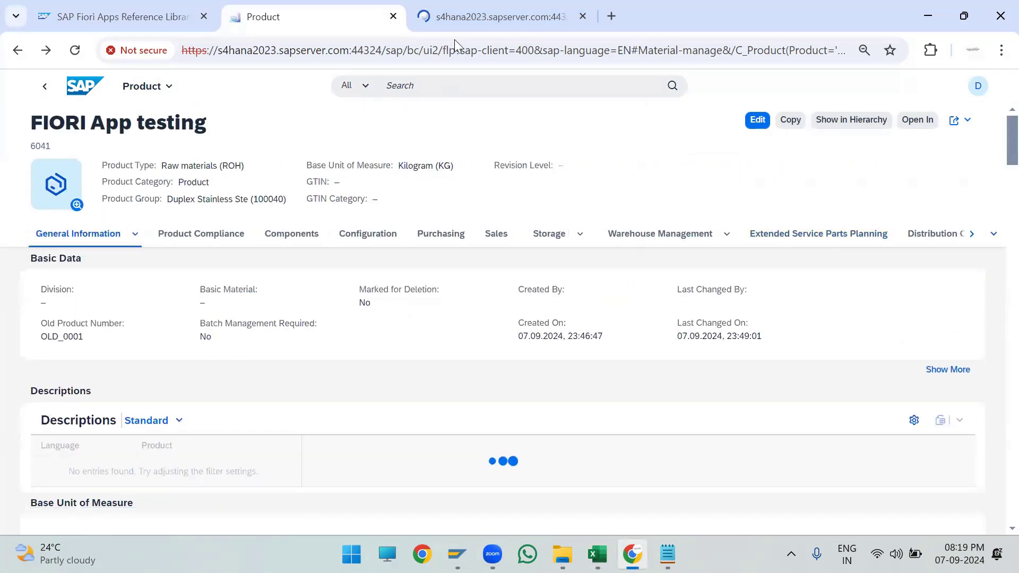
# - Search the launchpad for and open the Manage Business Partner Master Data app
pyautogui.click(460, 15)
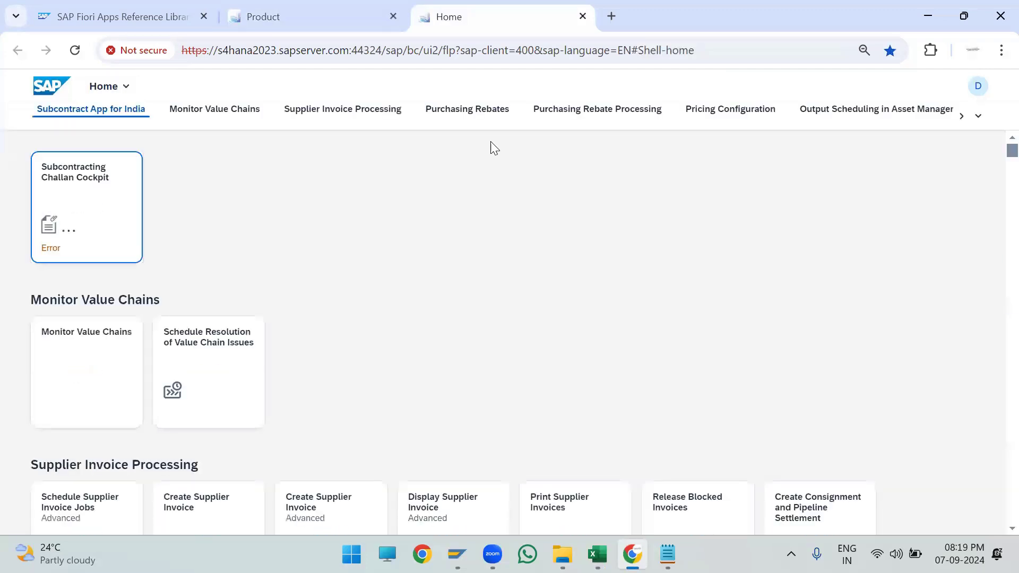
pyautogui.click(542, 83)
pyautogui.write('manage Business partner data')
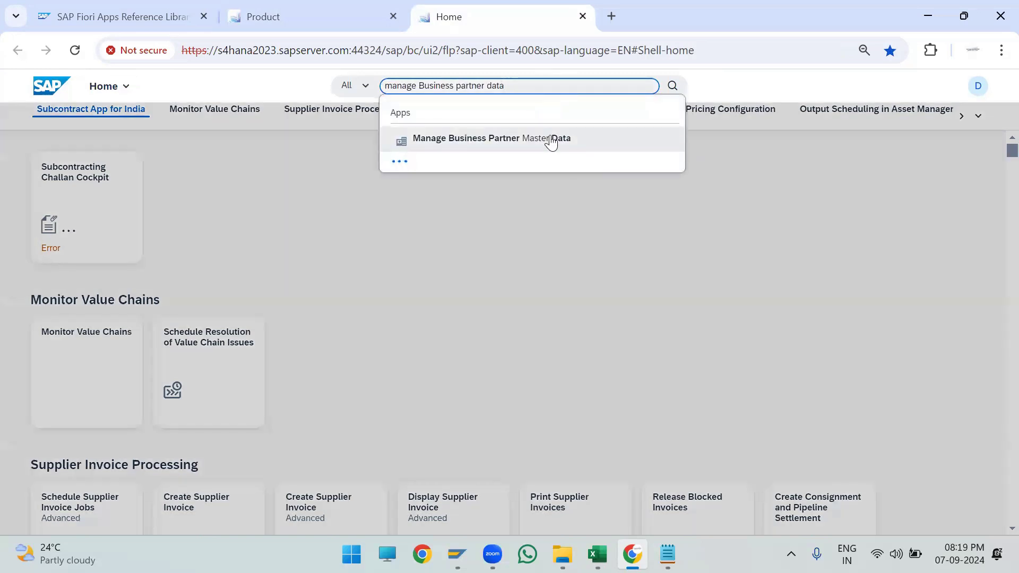
pyautogui.click(551, 141)
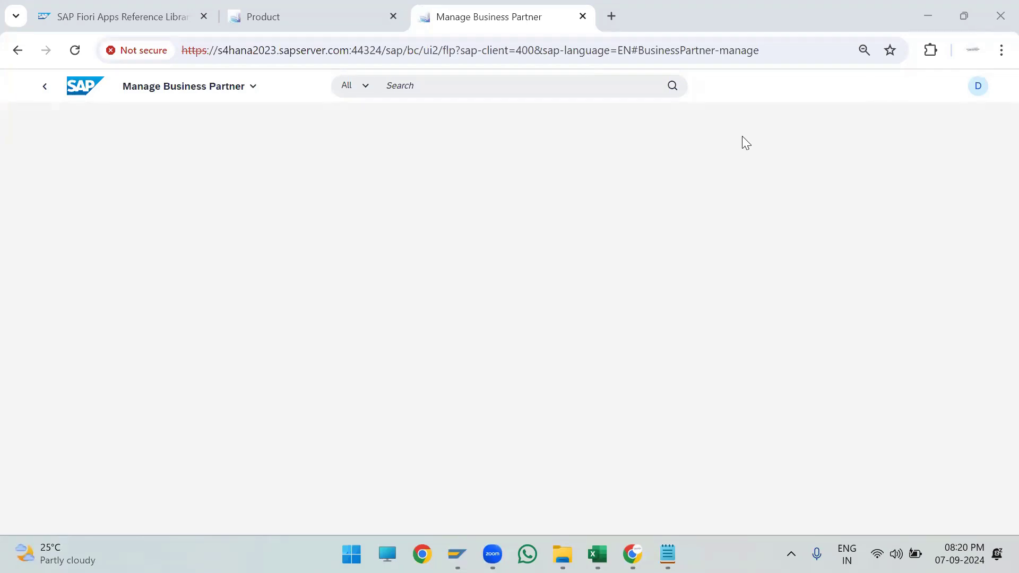
# - Switch to the SAP Gateway Error Log and refresh the list of logged errors
pyautogui.click(302, 93)
pyautogui.doubleClick(710, 91)
pyautogui.click(265, 183)
pyautogui.moveTo(457, 554)
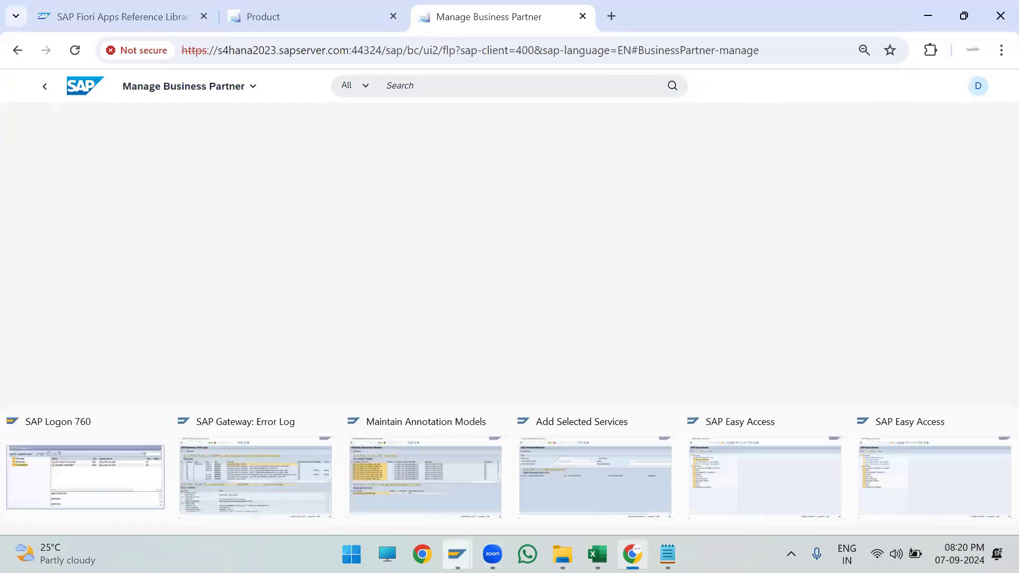
pyautogui.click(204, 488)
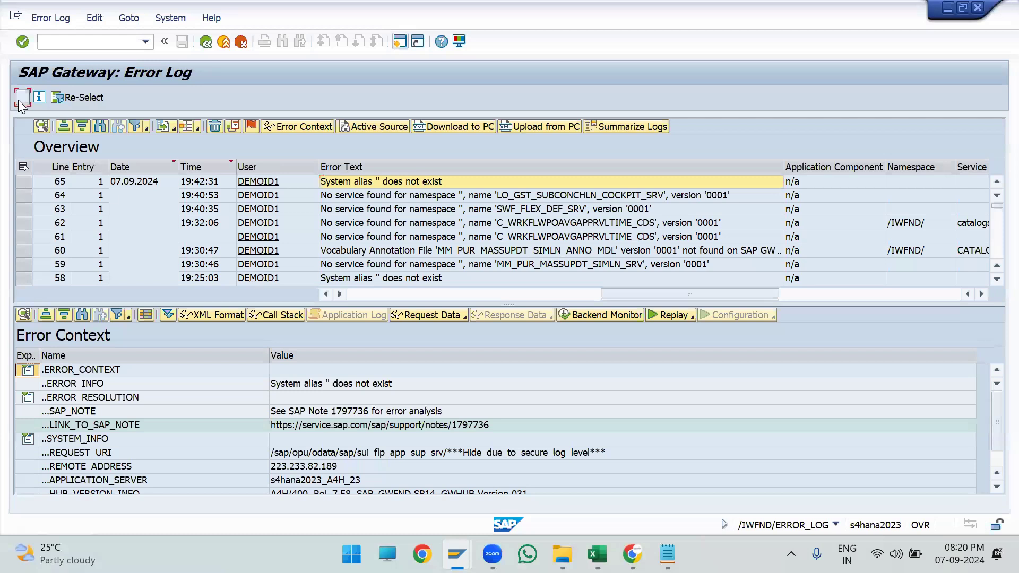
pyautogui.click(18, 99)
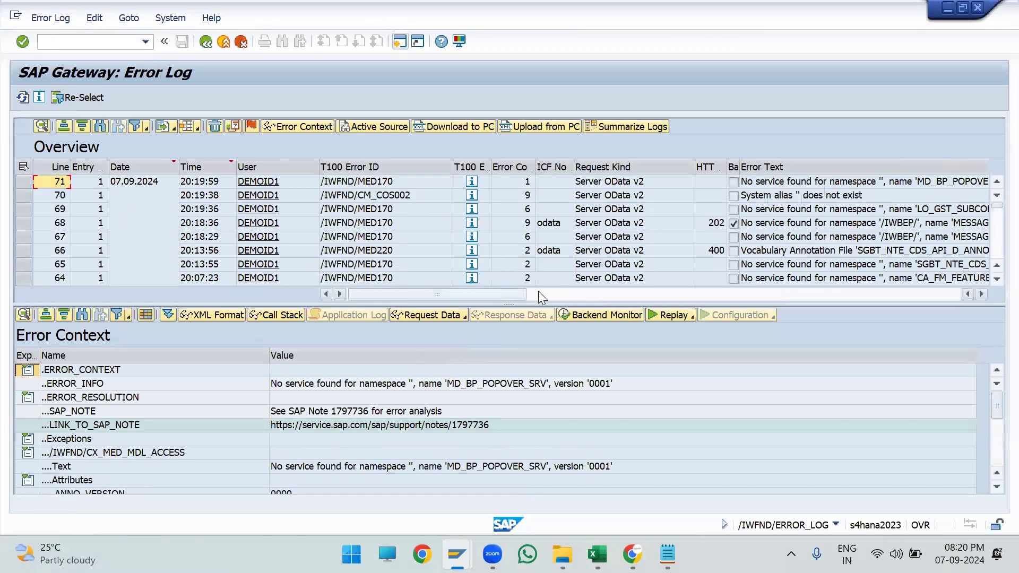
pyautogui.click(538, 291)
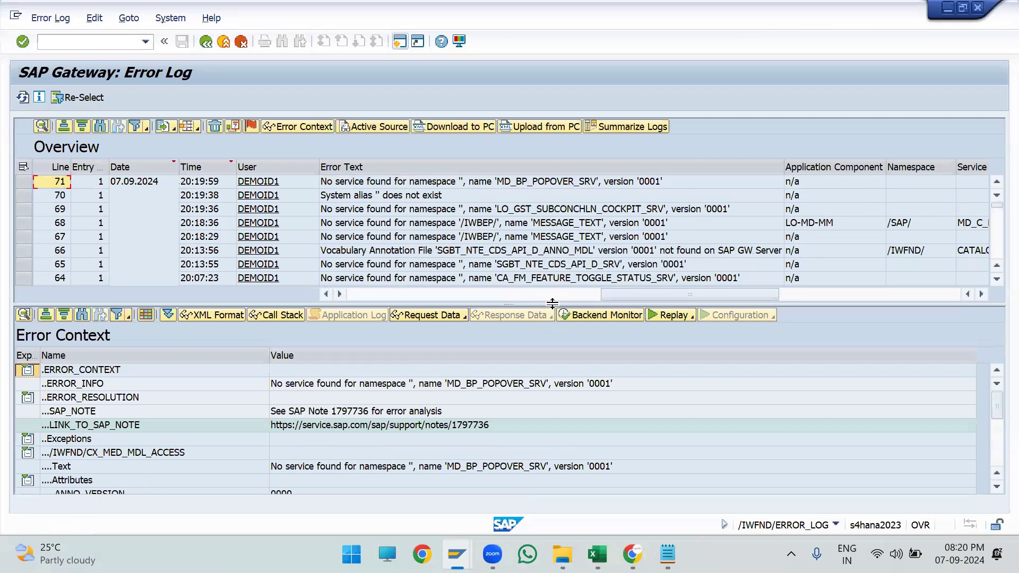
# - Return to the browser and reload the Manage Business Partner app
pyautogui.hotkey('alt', 'Tab')
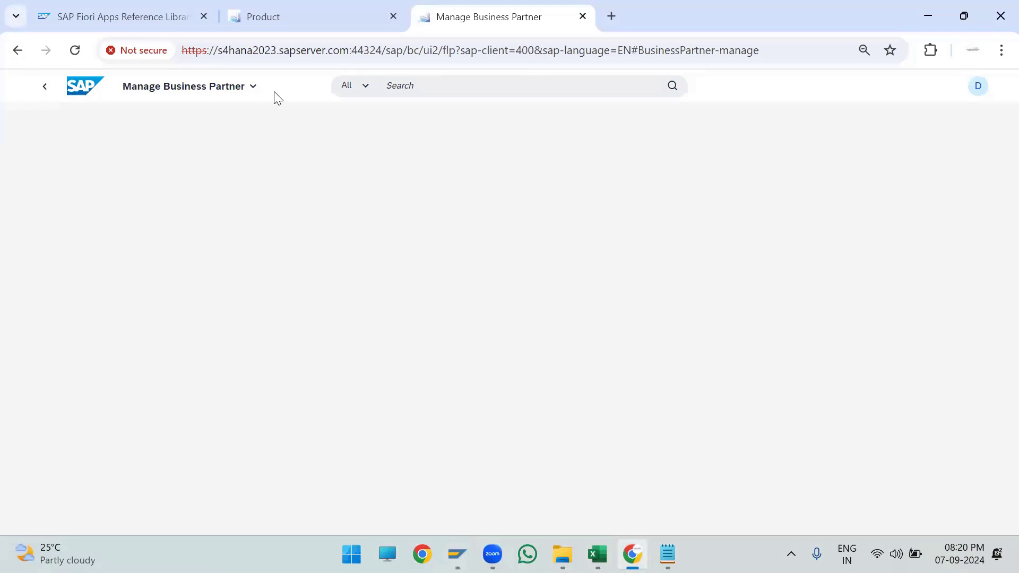
pyautogui.click(83, 52)
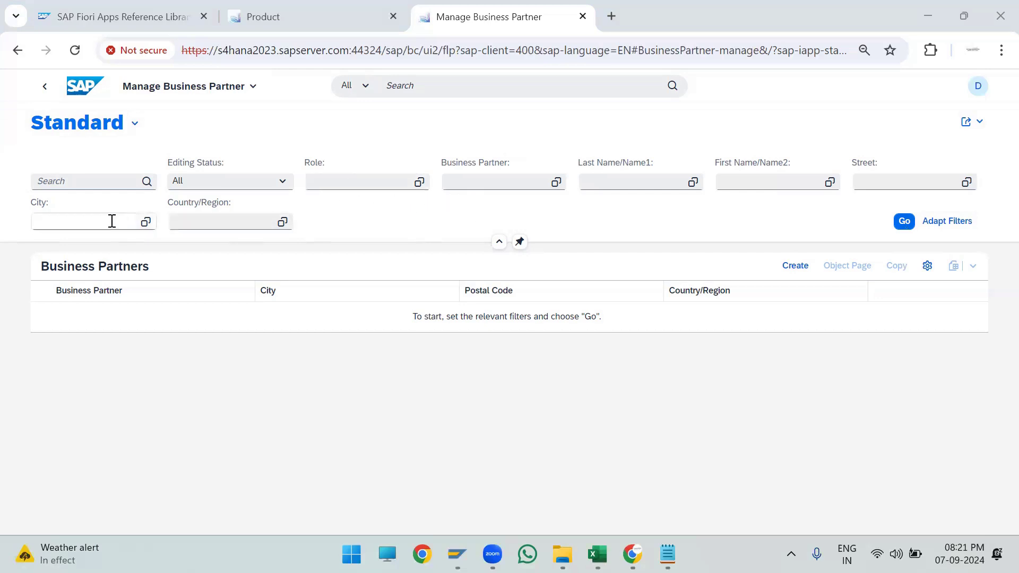
# - List all business partners without filters and export the business partner table to a spreadsheet
pyautogui.click(902, 220)
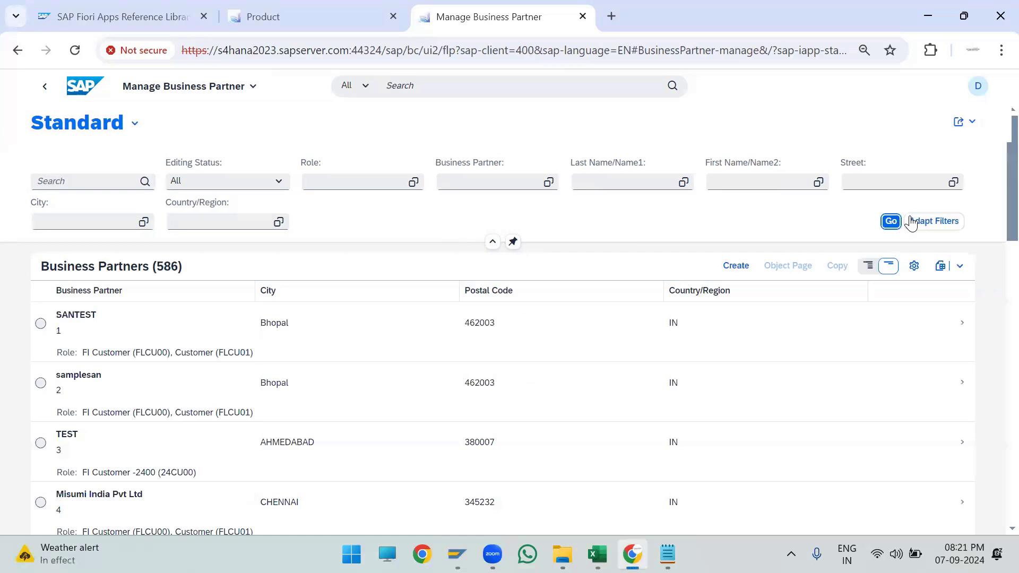
pyautogui.scroll(-5, 211, 339)
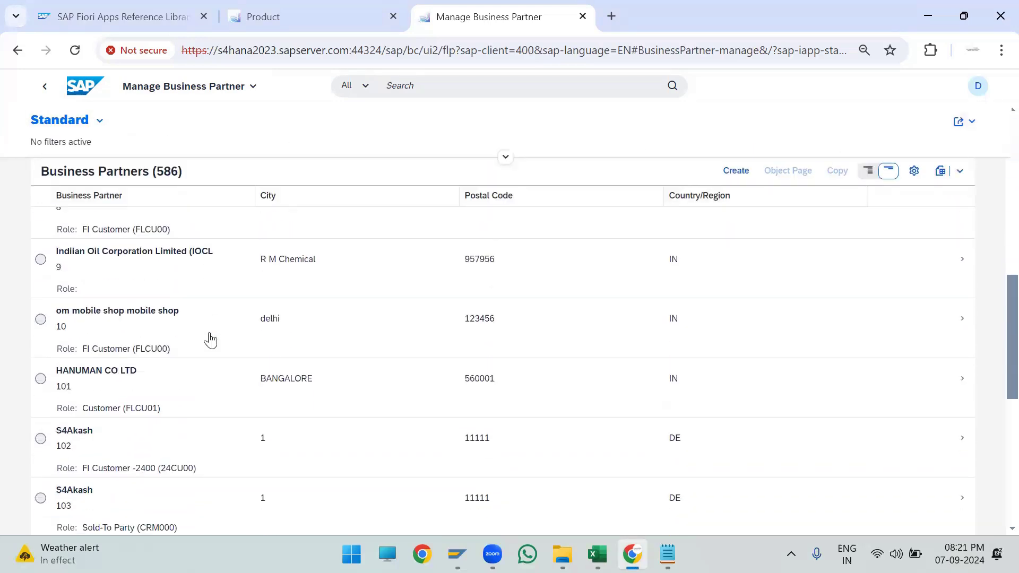
pyautogui.scroll(5, 211, 339)
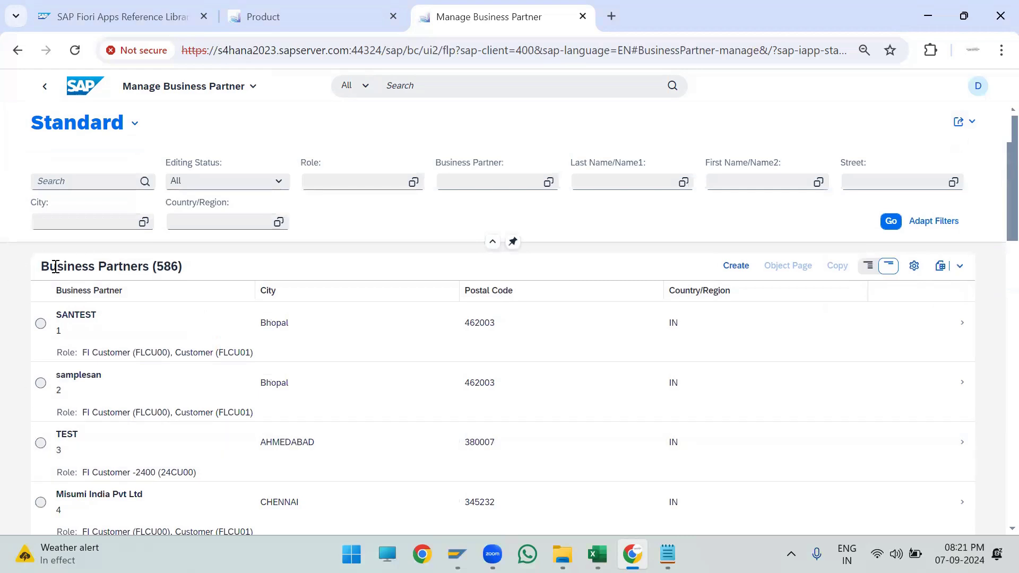
pyautogui.click(942, 267)
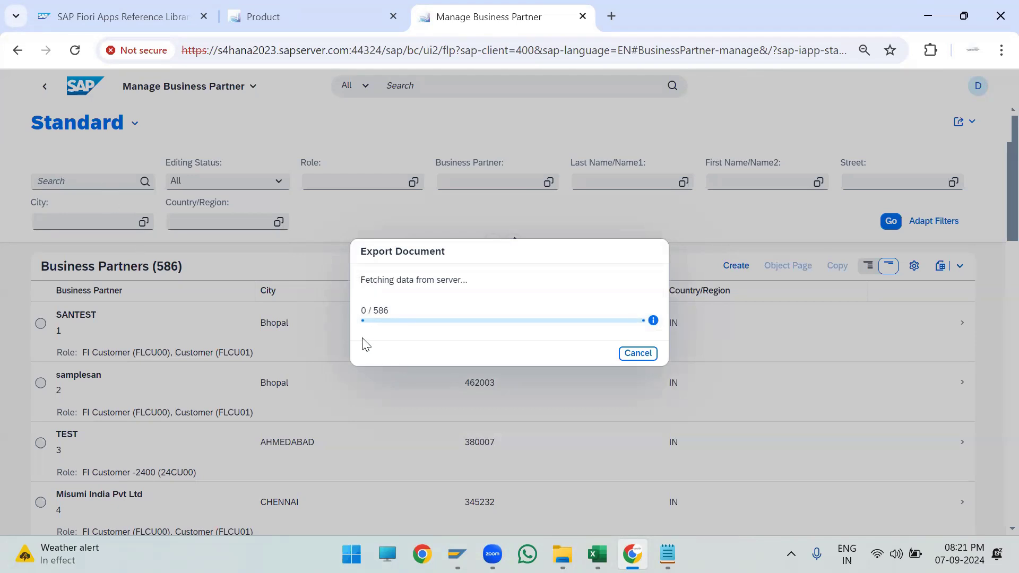
# - In the Product tab, go back to the Manage Product Master Data list, rerun it and export the table
pyautogui.click(304, 20)
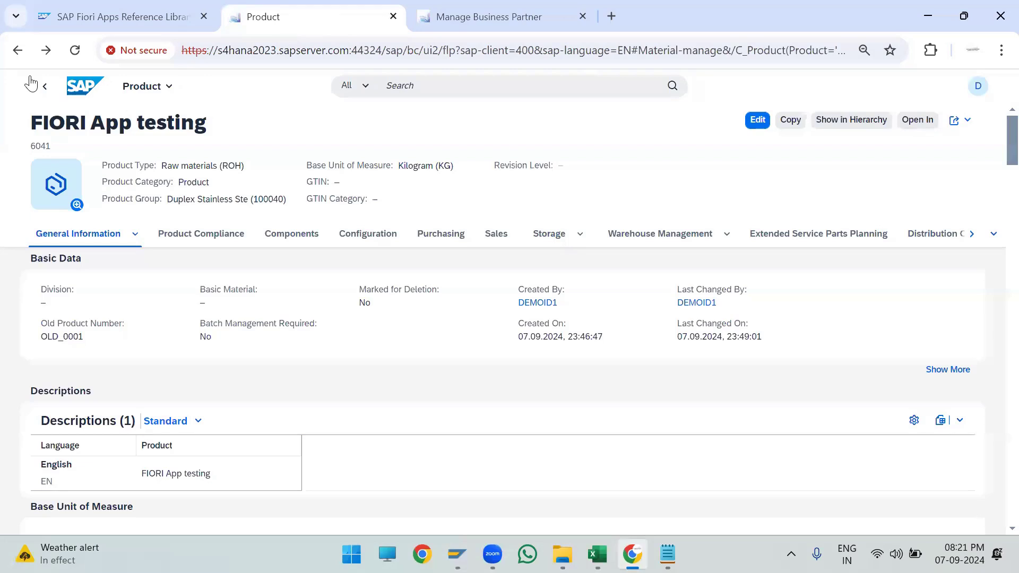
pyautogui.click(21, 54)
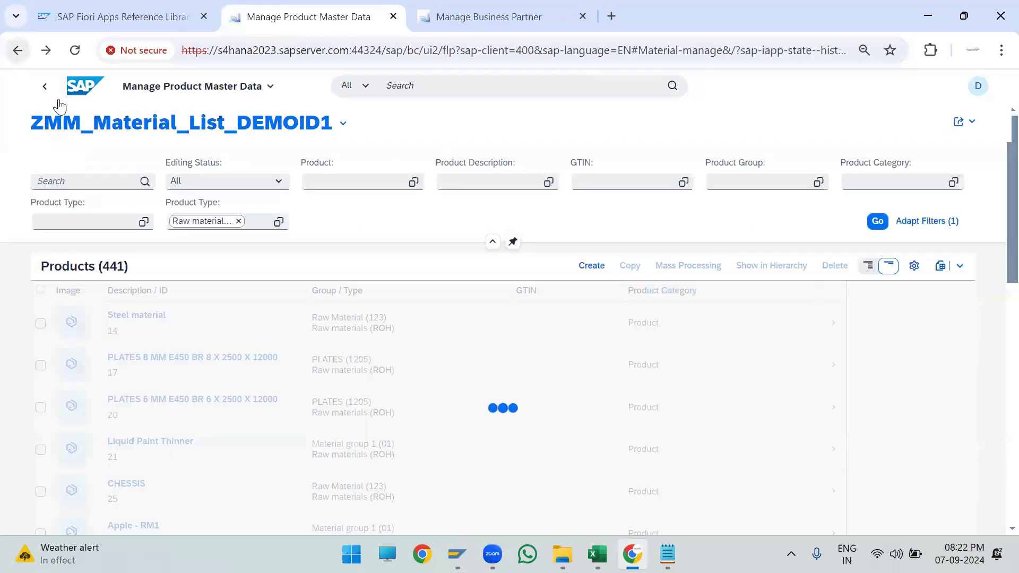
pyautogui.click(878, 221)
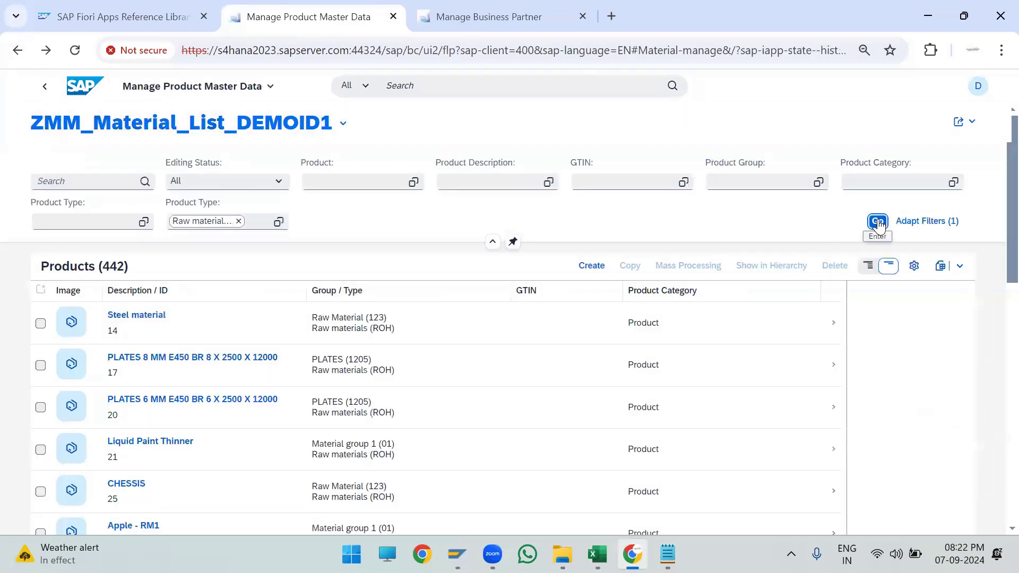
pyautogui.click(945, 270)
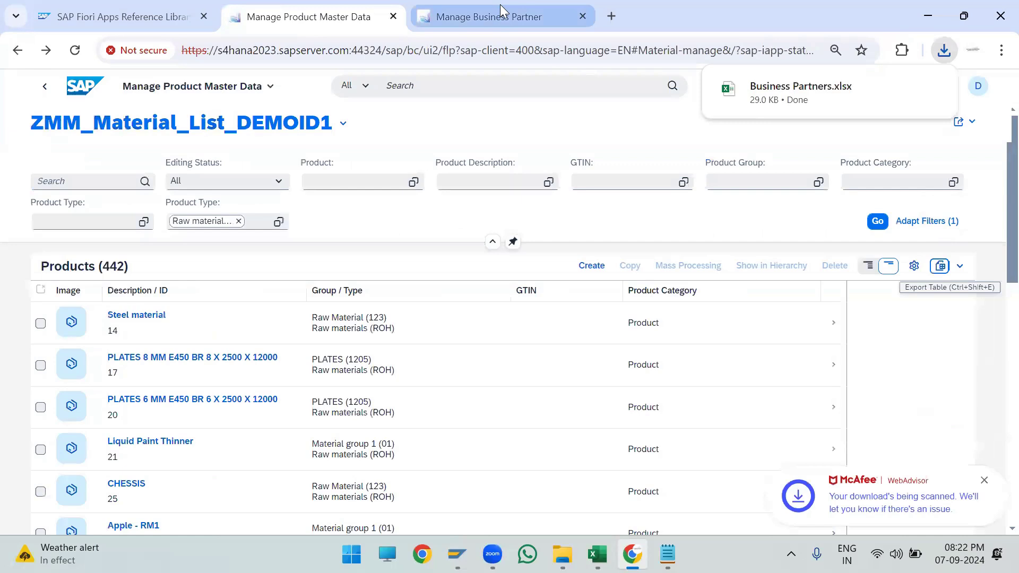
# - Return to Manage Business Partner and start creating a new Organization business partner
pyautogui.click(500, 5)
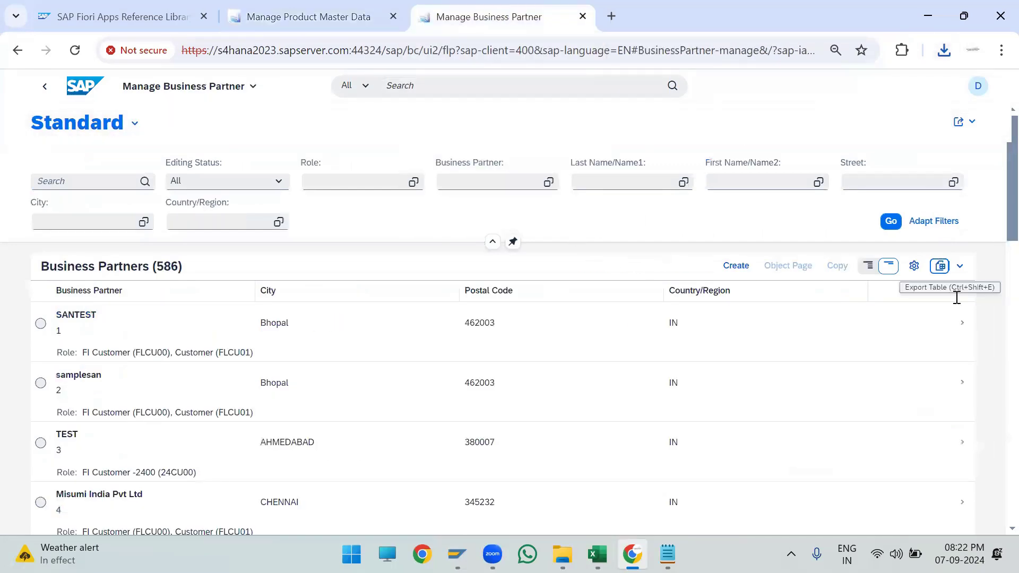
pyautogui.click(745, 270)
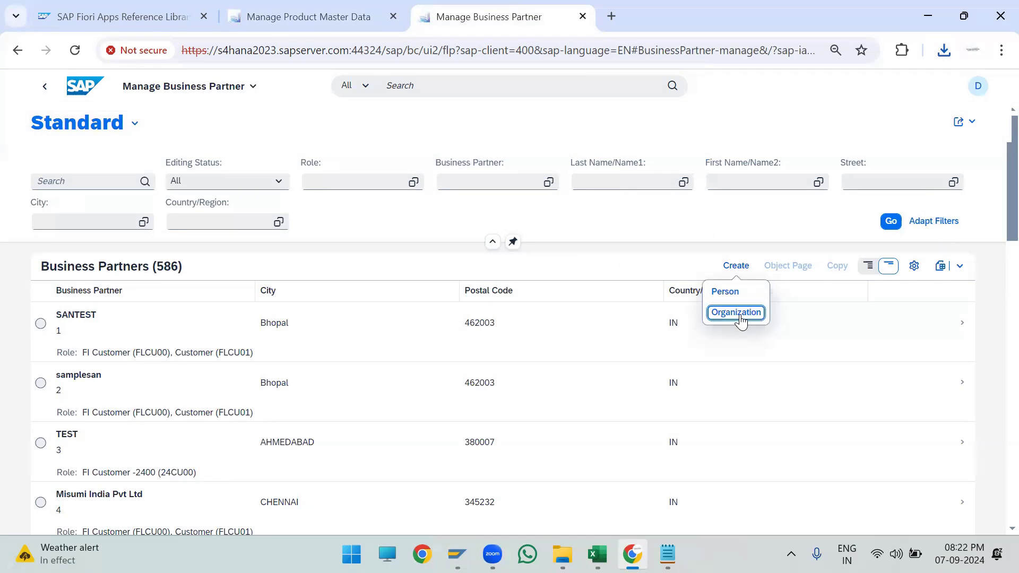
pyautogui.click(743, 314)
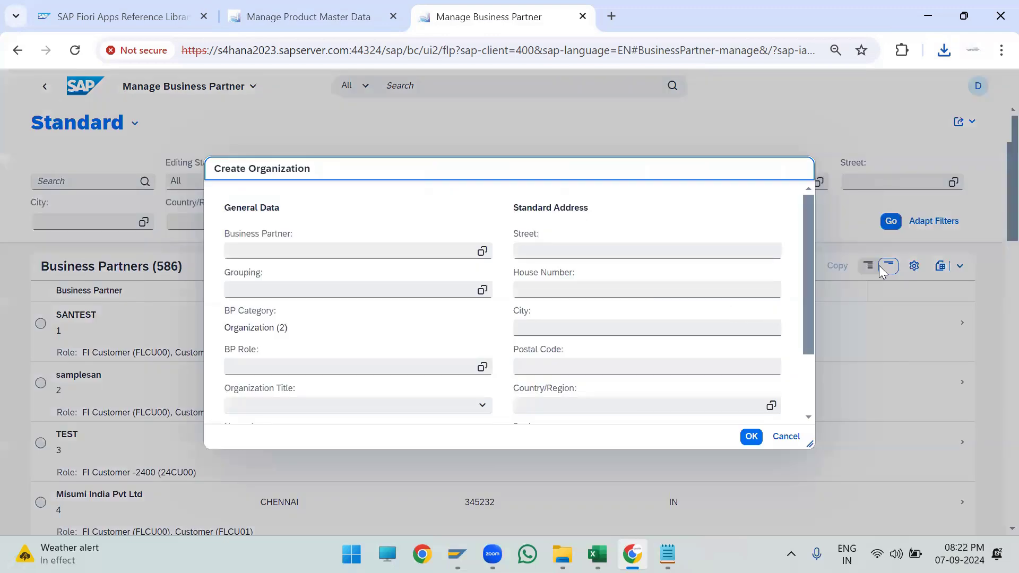
# - Set the organization's Grouping to ZCS0
pyautogui.scroll(-2, 355, 285)
pyautogui.scroll(2, 355, 285)
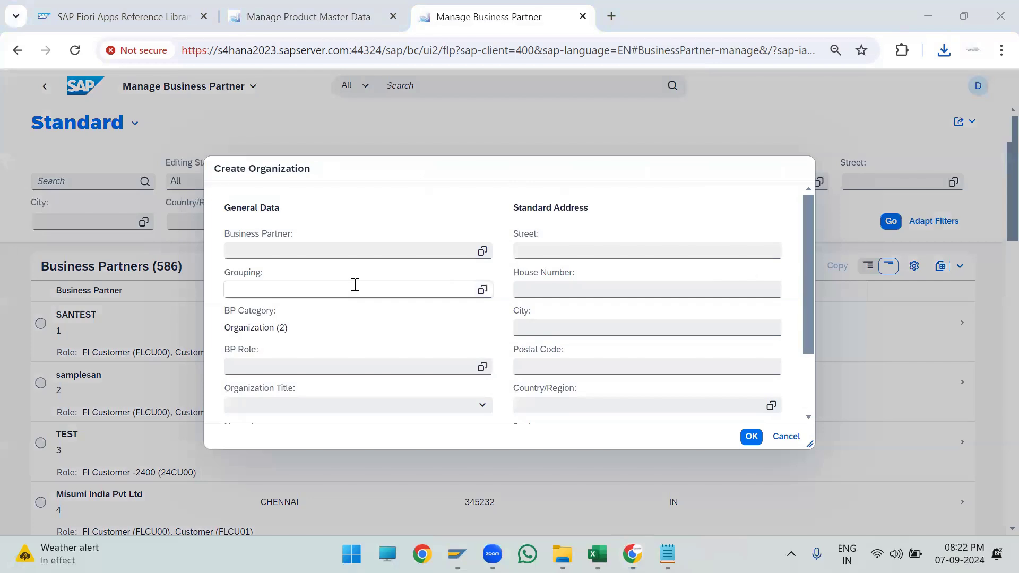
pyautogui.click(445, 291)
pyautogui.write('ZCS0')
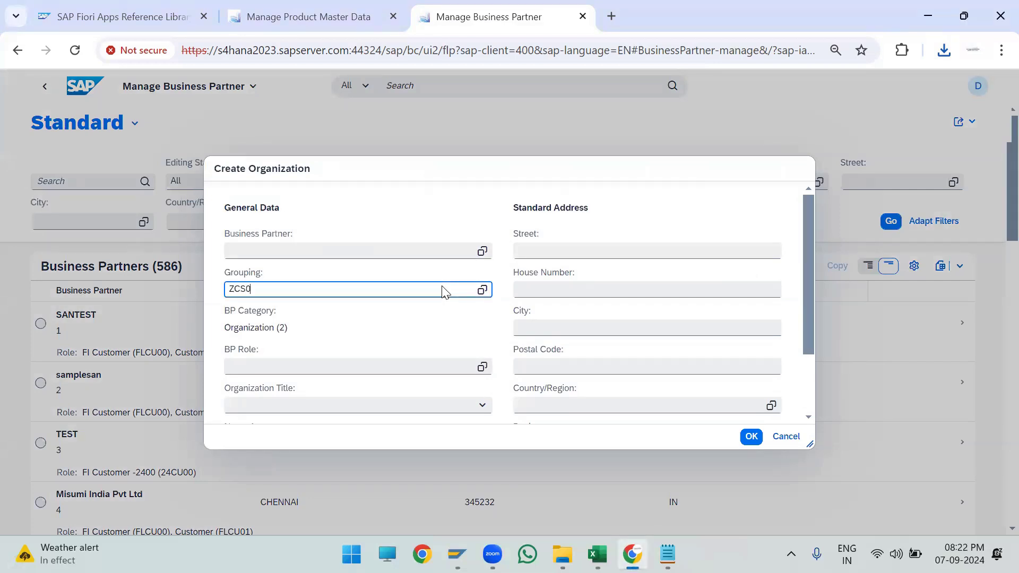
pyautogui.click(325, 330)
# - Search the BP Role value help for FLVN0 and pick role FLVN00 (FI Vendor)
pyautogui.scroll(-2, 550, 313)
pyautogui.click(480, 289)
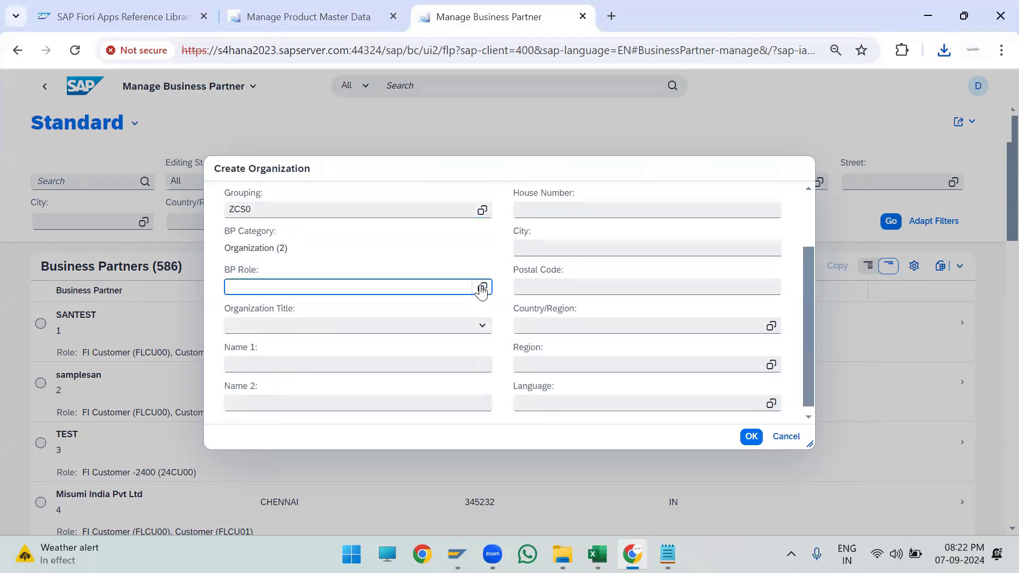
pyautogui.click(482, 287)
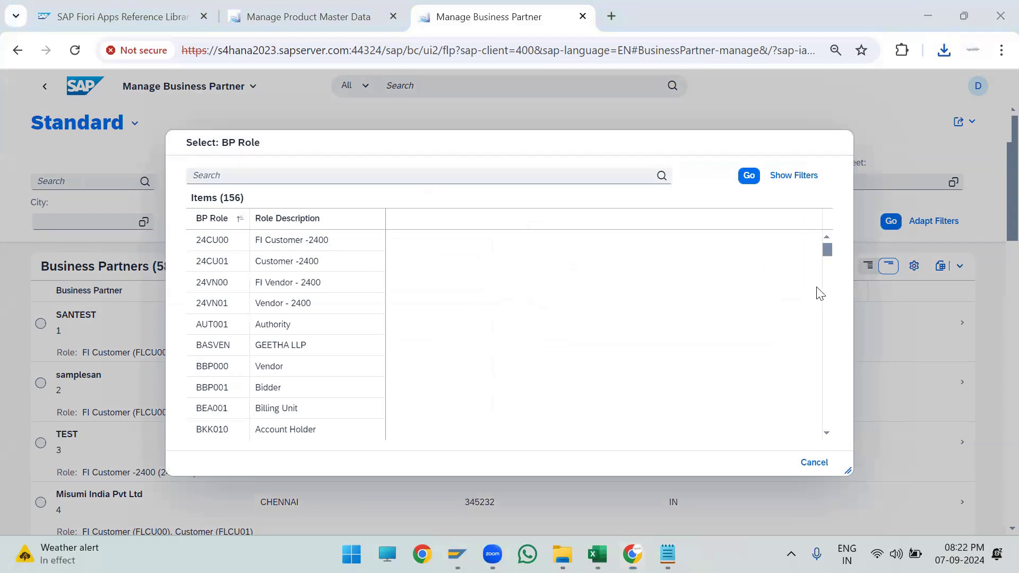
pyautogui.click(411, 174)
pyautogui.write('FLVN0')
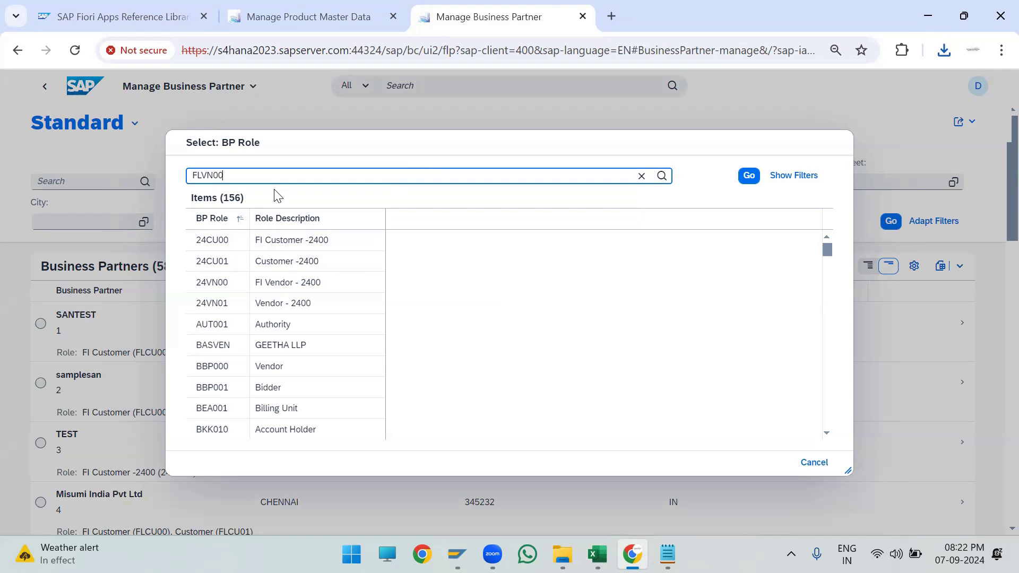
pyautogui.press('Return')
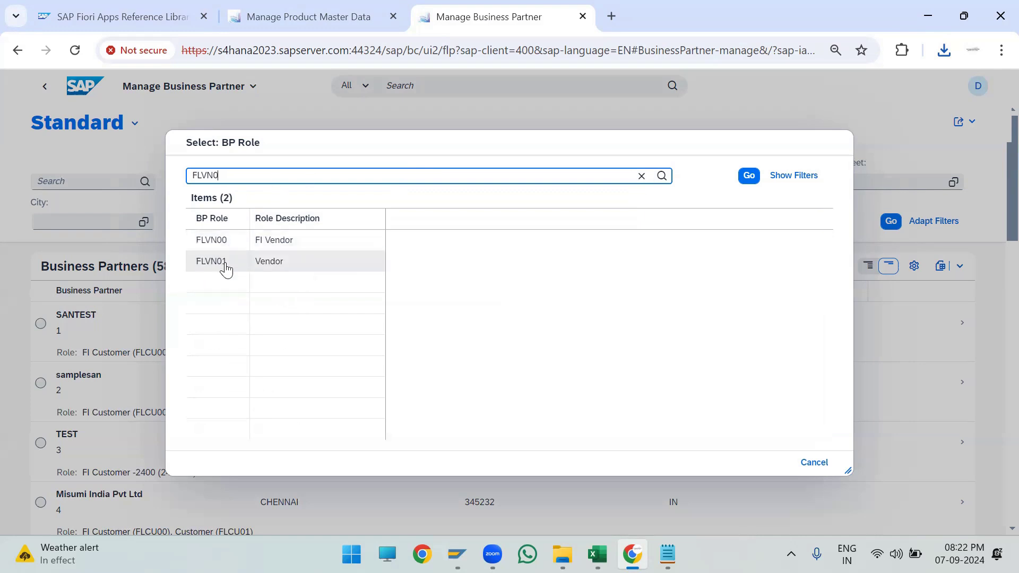
pyautogui.click(230, 241)
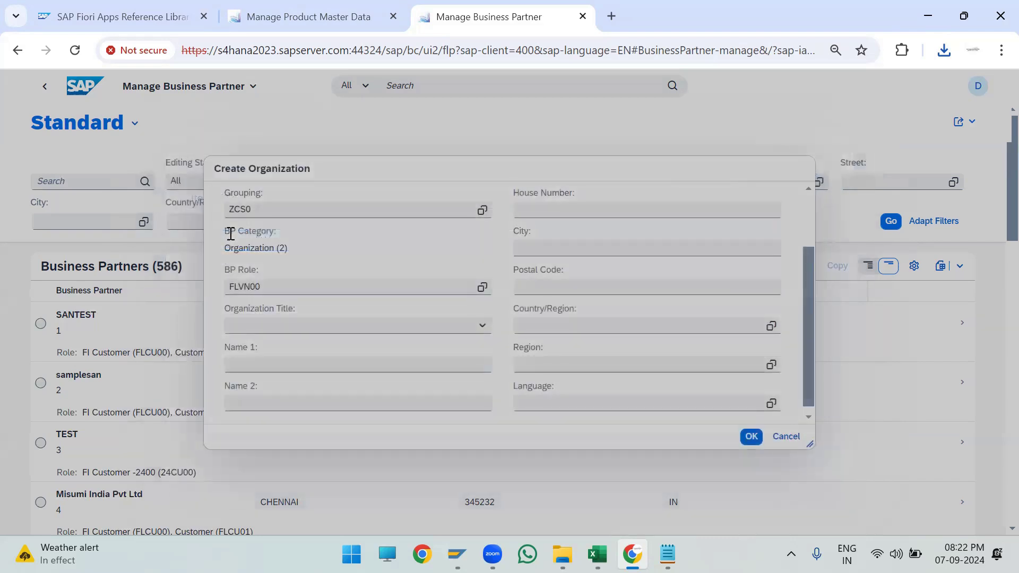
# - Set the Organization Title to Company (0003)
pyautogui.hotkey('alt', 'Tab')
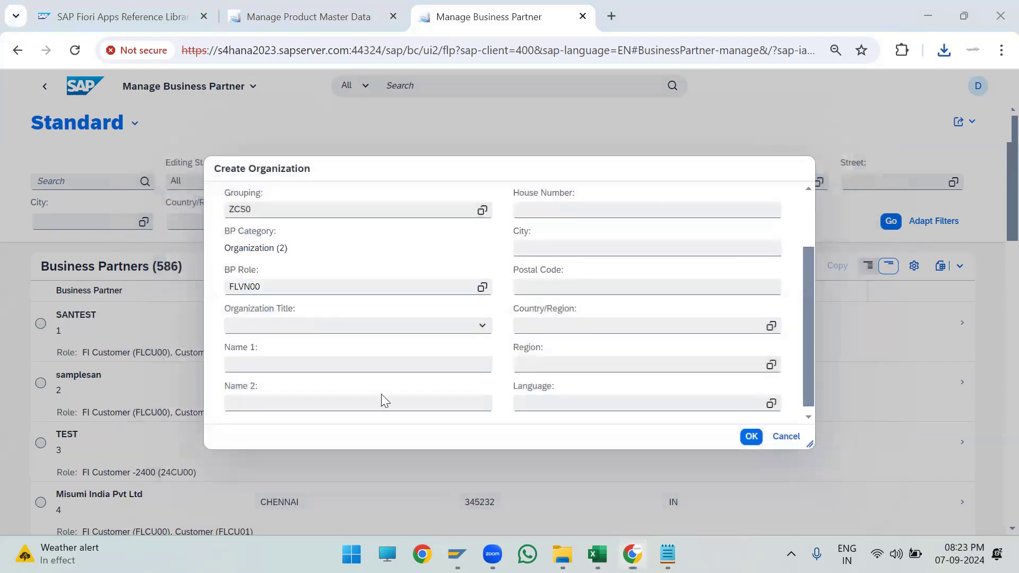
pyautogui.scroll(-1, 381, 394)
pyautogui.click(337, 320)
pyautogui.click(480, 320)
# - Enter FIORI Supplier as Name 1 and copy it into Name 2
pyautogui.click(306, 353)
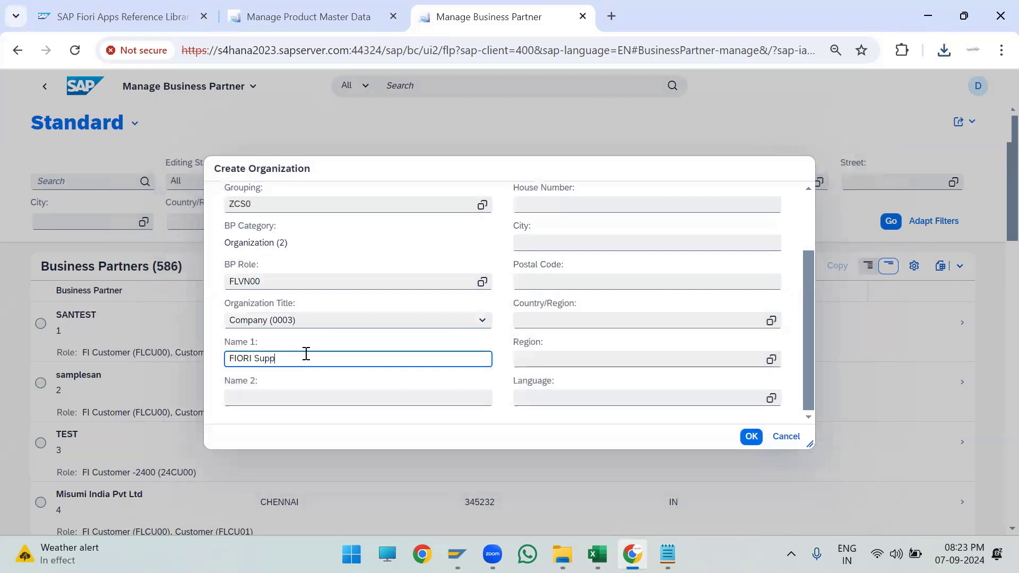
pyautogui.hotkey('ctrl', 'a')
pyautogui.hotkey('ctrl', 'c')
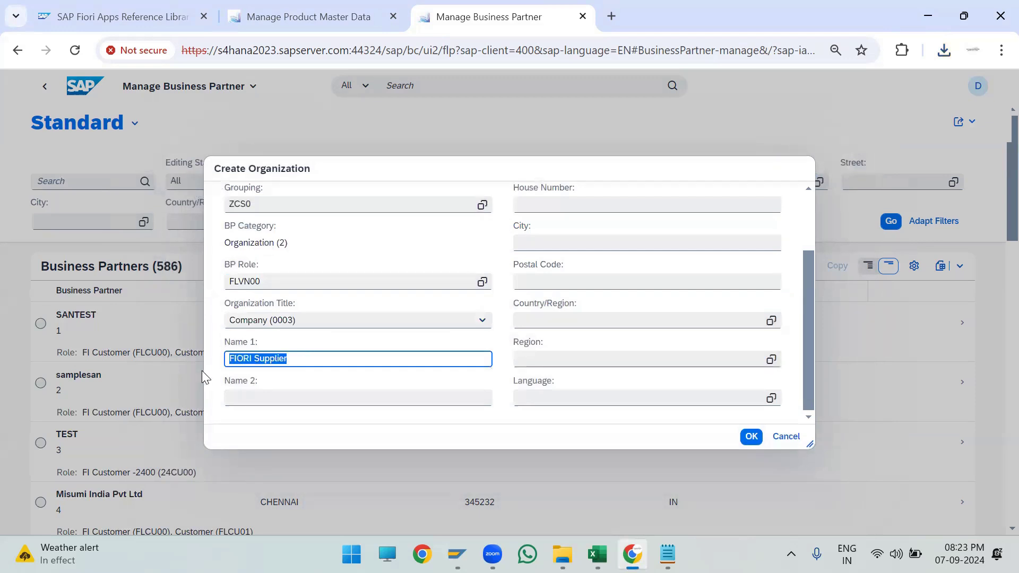
pyautogui.click(280, 392)
pyautogui.hotkey('ctrl', 'v')
# - Fill the Street with FIORI Supplier and the House Number with FIORI Supp
pyautogui.scroll(3, 593, 329)
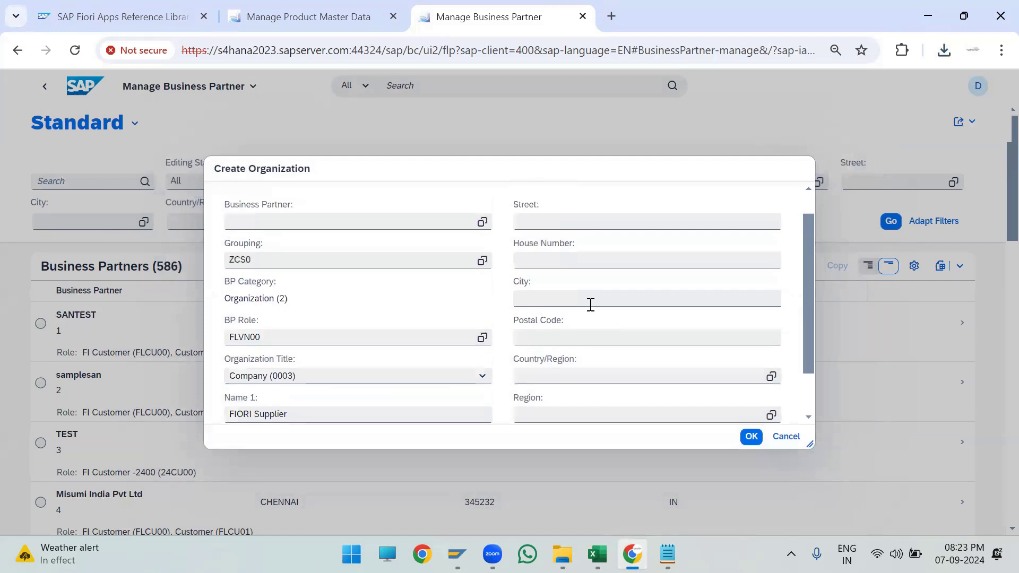
pyautogui.click(551, 251)
pyautogui.hotkey('ctrl', 'v')
pyautogui.click(566, 283)
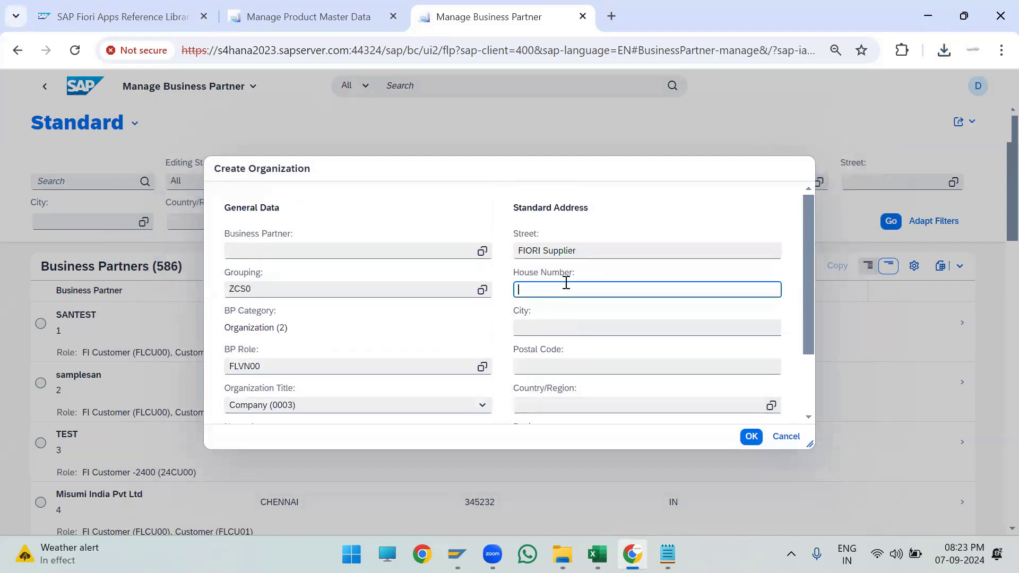
pyautogui.write('FIORI Supp')
# - Fill the City with FIORI Supplier and set the Postal Code to 12345
pyautogui.scroll(-2, 568, 330)
pyautogui.click(531, 242)
pyautogui.hotkey('ctrl', 'v')
pyautogui.click(549, 283)
pyautogui.write('12345')
# - Set the Country/Region to IN and the Region to 13
pyautogui.click(555, 318)
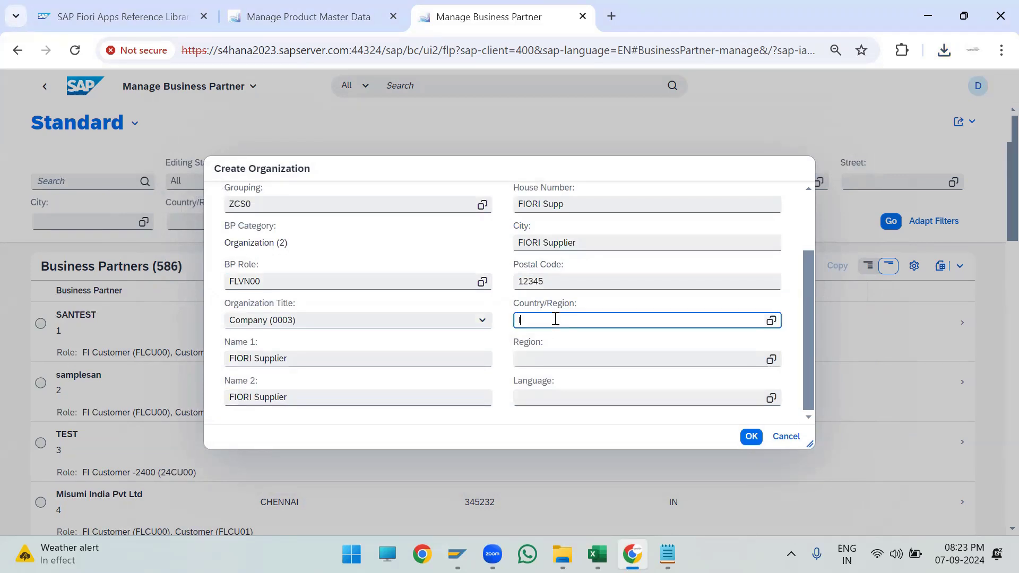
pyautogui.write('IN')
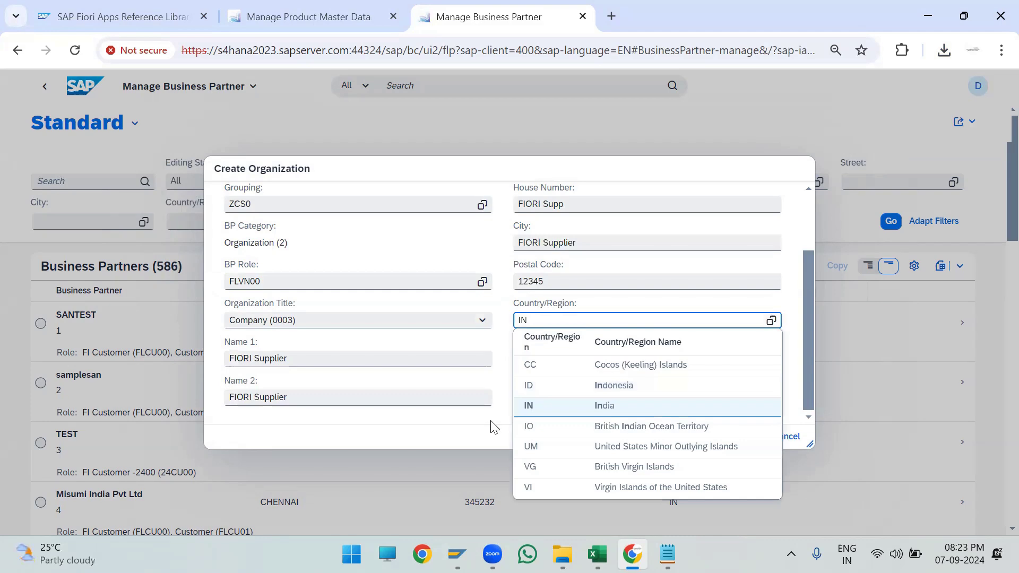
pyautogui.click(489, 423)
pyautogui.click(540, 359)
pyautogui.write('13')
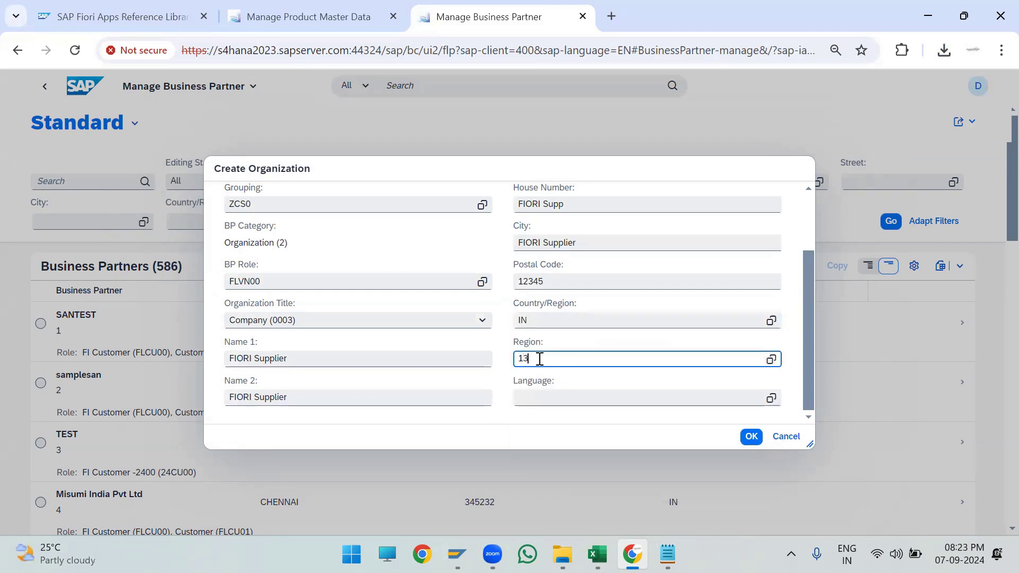
# - Set the Language to EN and confirm creating the organization
pyautogui.click(552, 397)
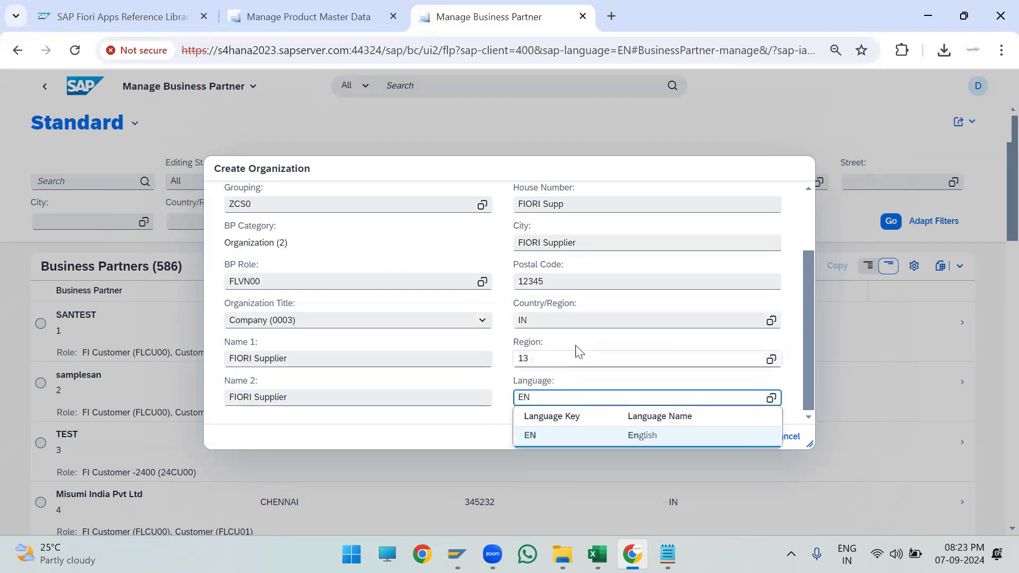
pyautogui.scroll(2, 575, 347)
pyautogui.scroll(-2, 576, 341)
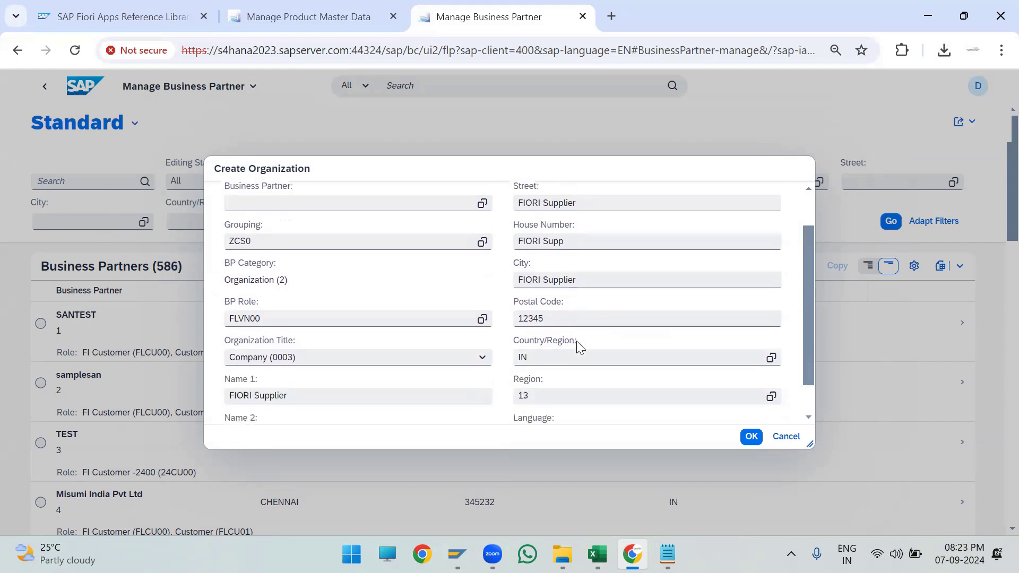
pyautogui.click(754, 437)
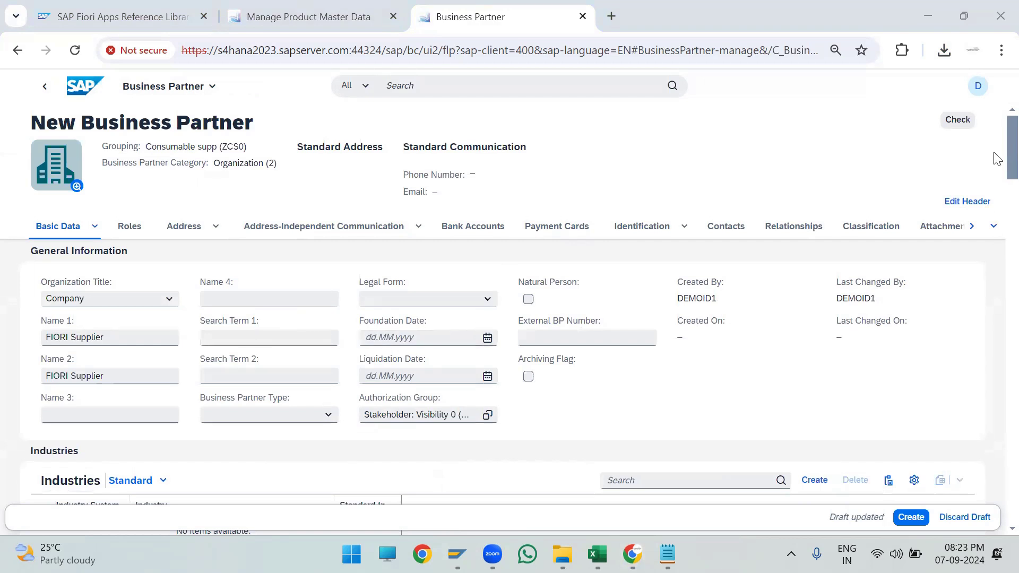
# - Open the FLVN00 role's supplier details and paste FIORI Supplier into Search Term 1 and Search Term 2
pyautogui.scroll(-2, 996, 175)
pyautogui.scroll(-6, 993, 194)
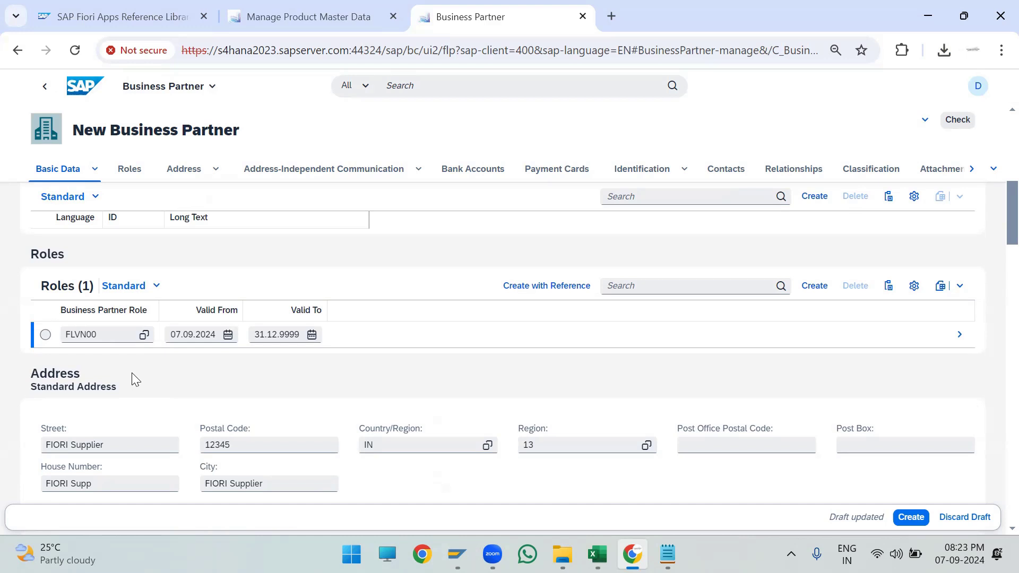
pyautogui.click(956, 339)
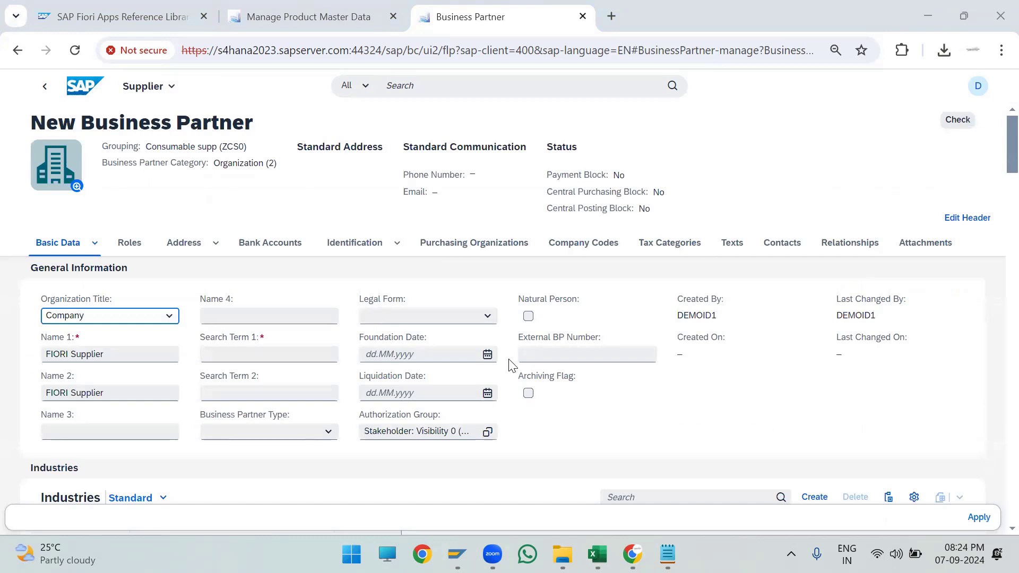
pyautogui.click(583, 243)
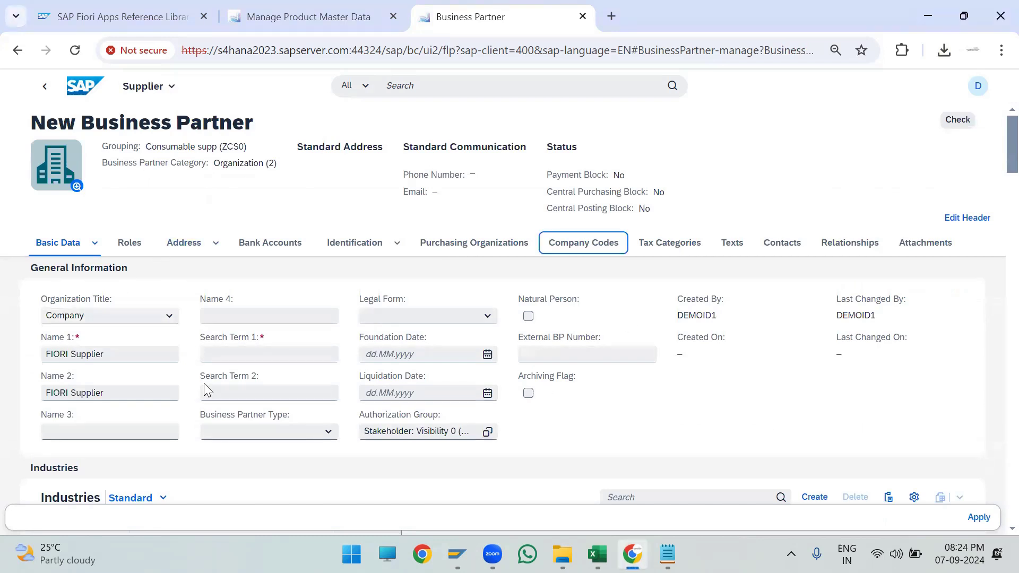
pyautogui.click(282, 359)
pyautogui.write('FIORI Supplier')
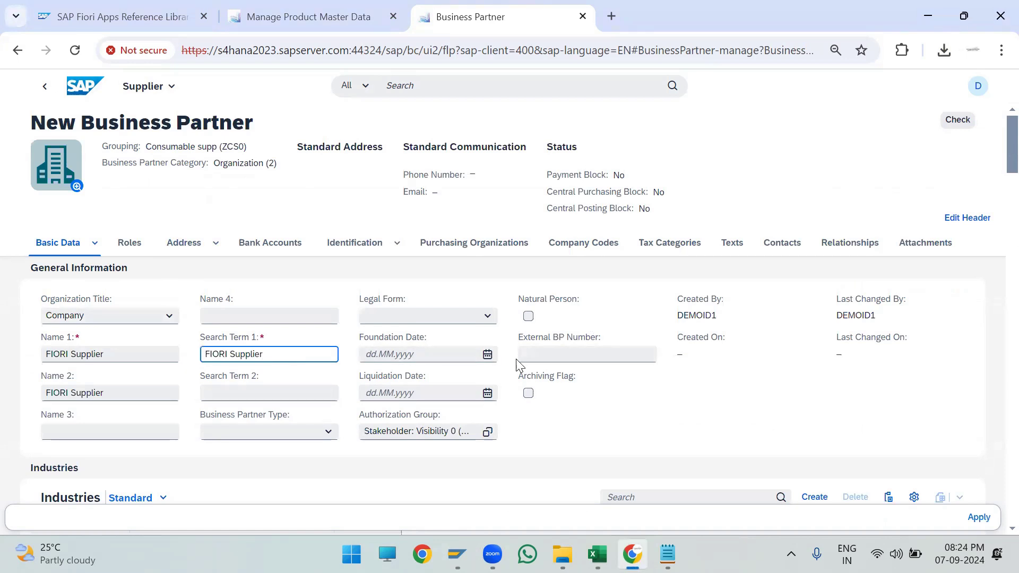
pyautogui.click(210, 393)
pyautogui.write('FIORI Supplier')
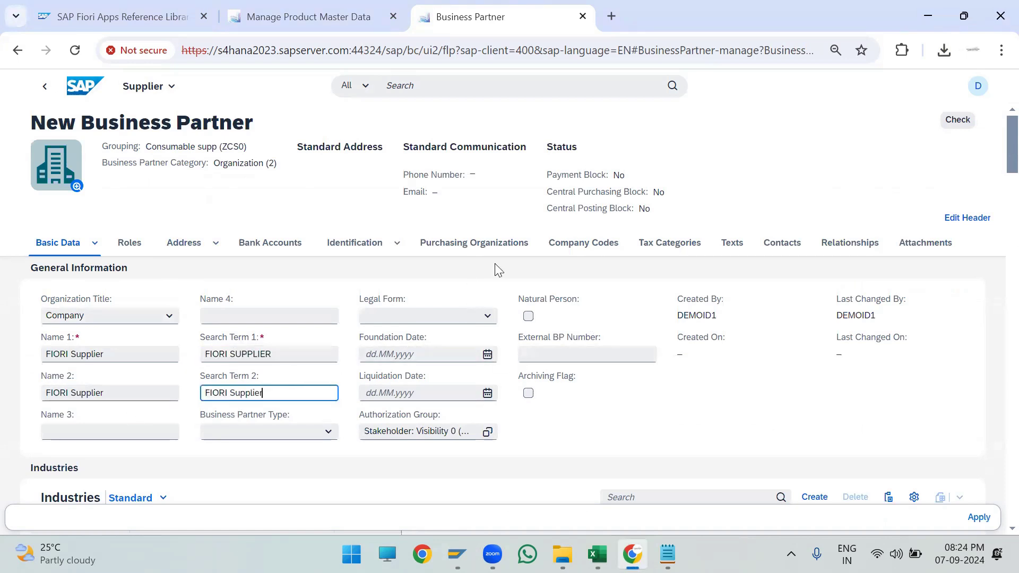
# - Add company code AD02 with reconciliation account 13110103 (RECON) and apply it
pyautogui.click(553, 245)
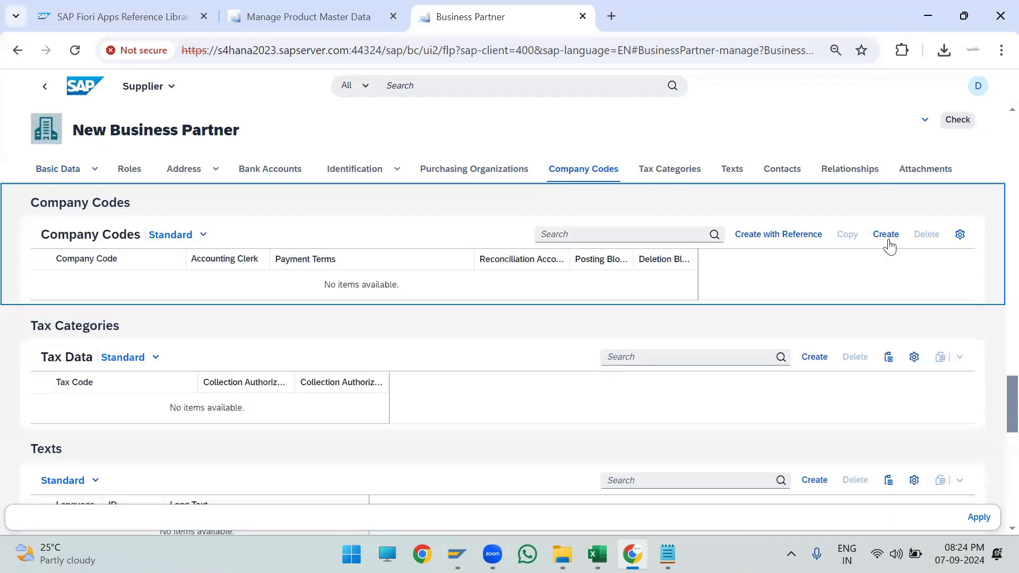
pyautogui.click(889, 240)
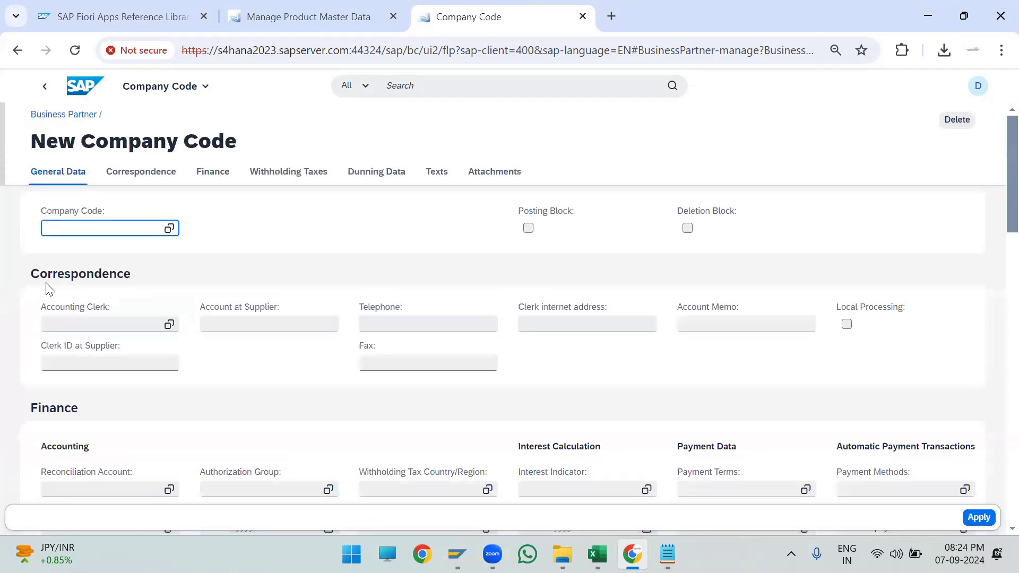
pyautogui.press('Return')
pyautogui.click(131, 488)
pyautogui.click(169, 490)
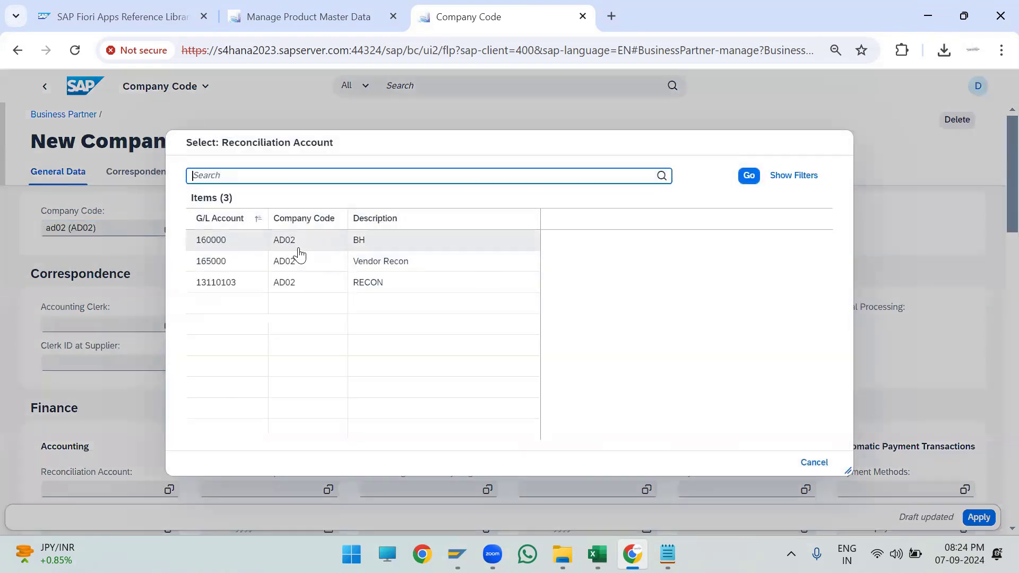
pyautogui.click(296, 284)
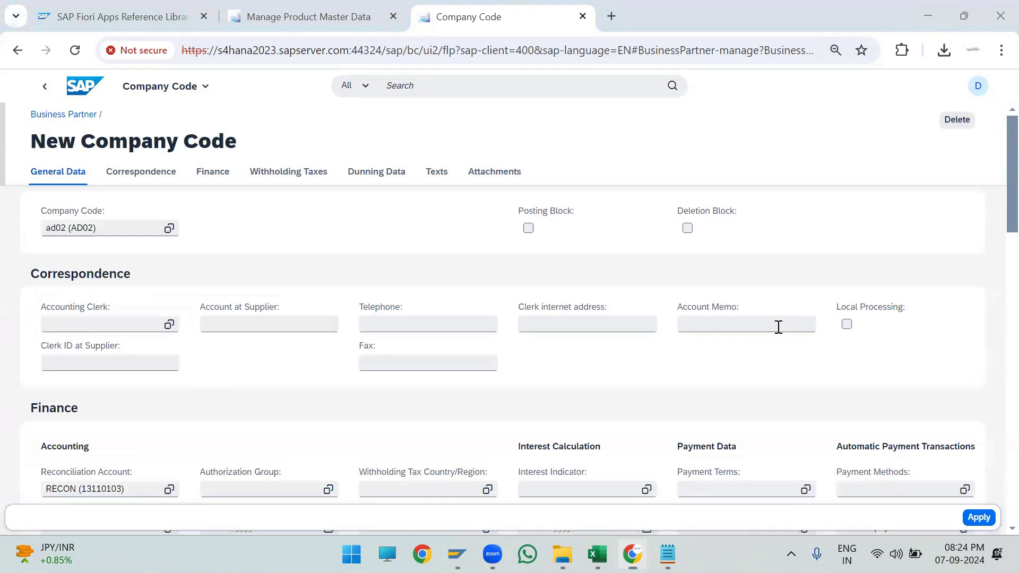
pyautogui.click(978, 517)
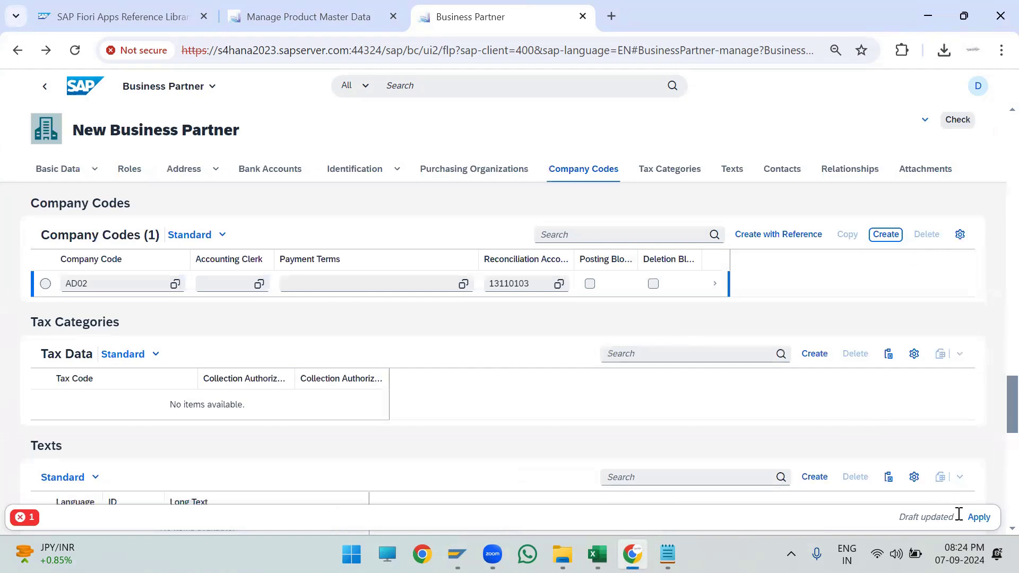
# - Apply the supplier role data and review the error messages list
pyautogui.click(978, 517)
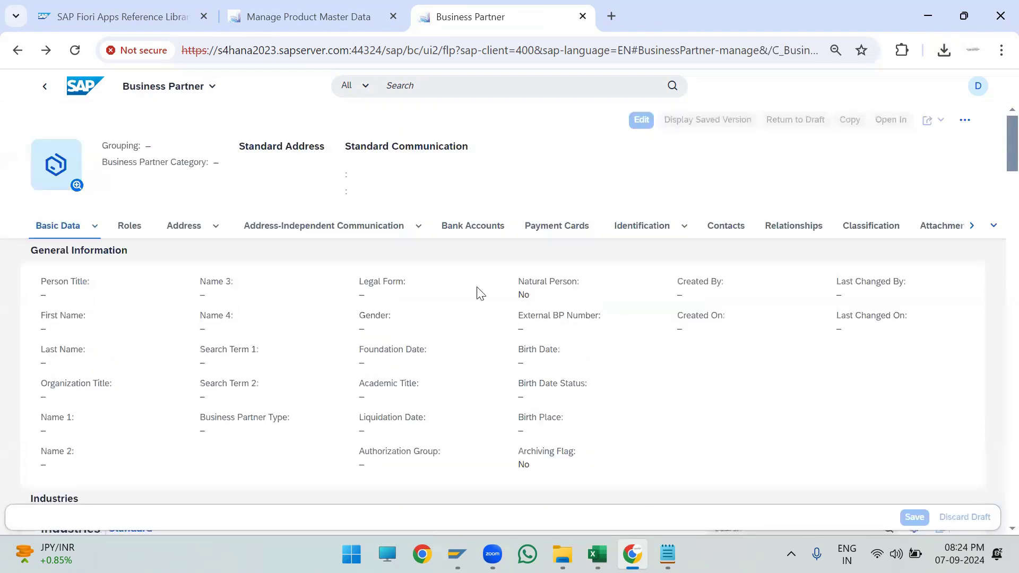
pyautogui.scroll(-5, 480, 300)
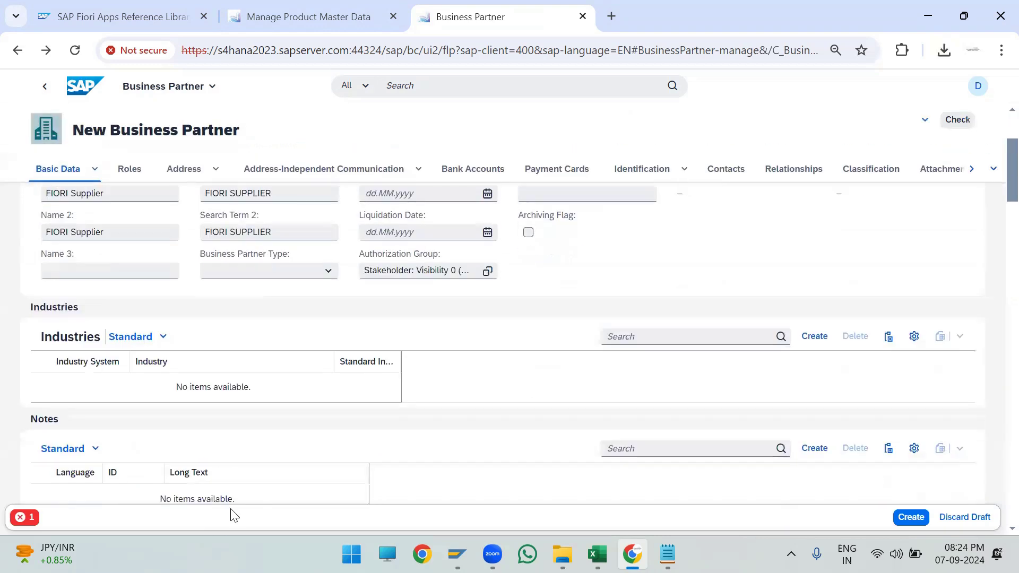
pyautogui.click(25, 517)
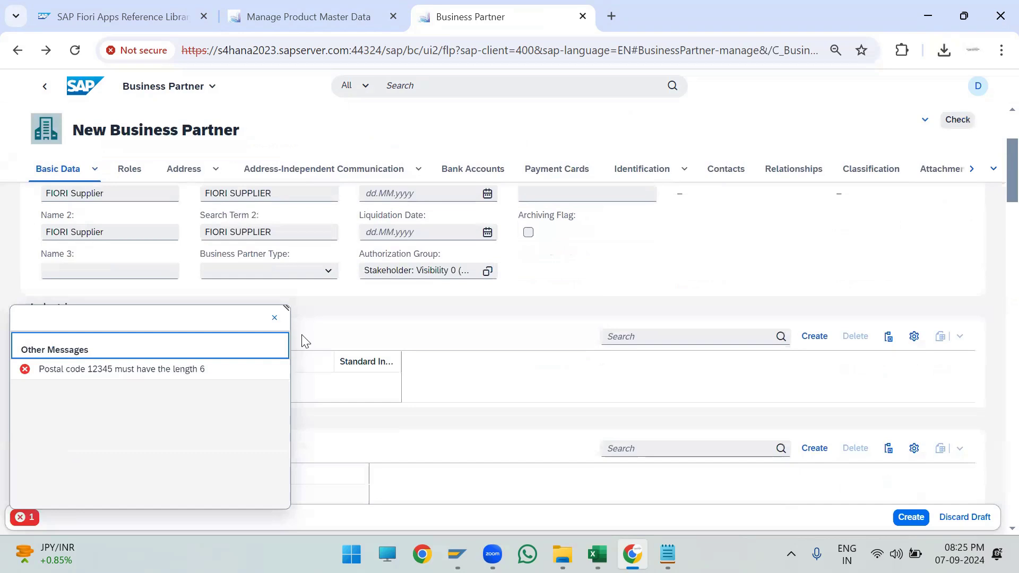
pyautogui.click(274, 317)
# - Change the standard address Postal Code to 123456
pyautogui.scroll(3, 459, 329)
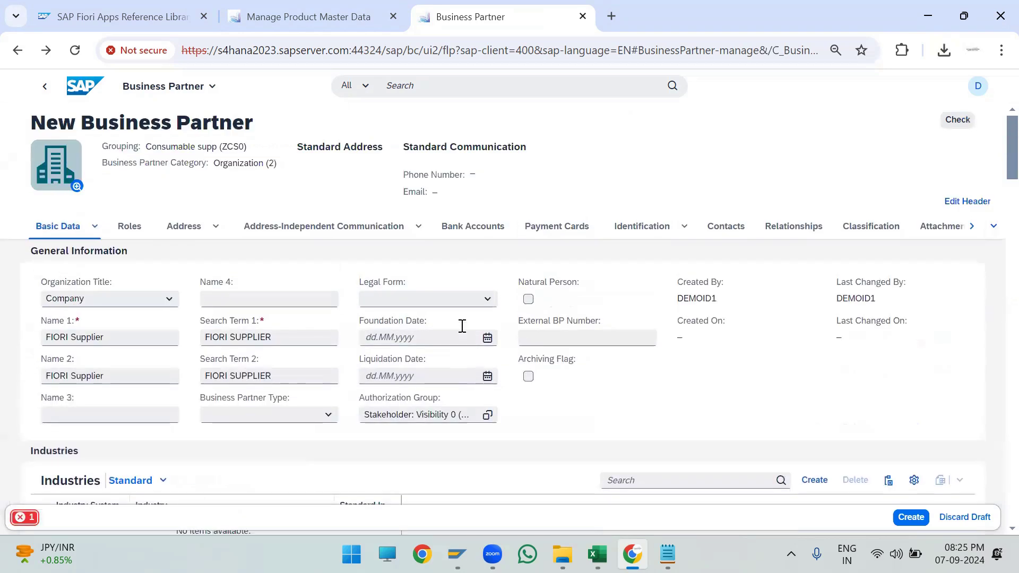
pyautogui.scroll(-1, 340, 266)
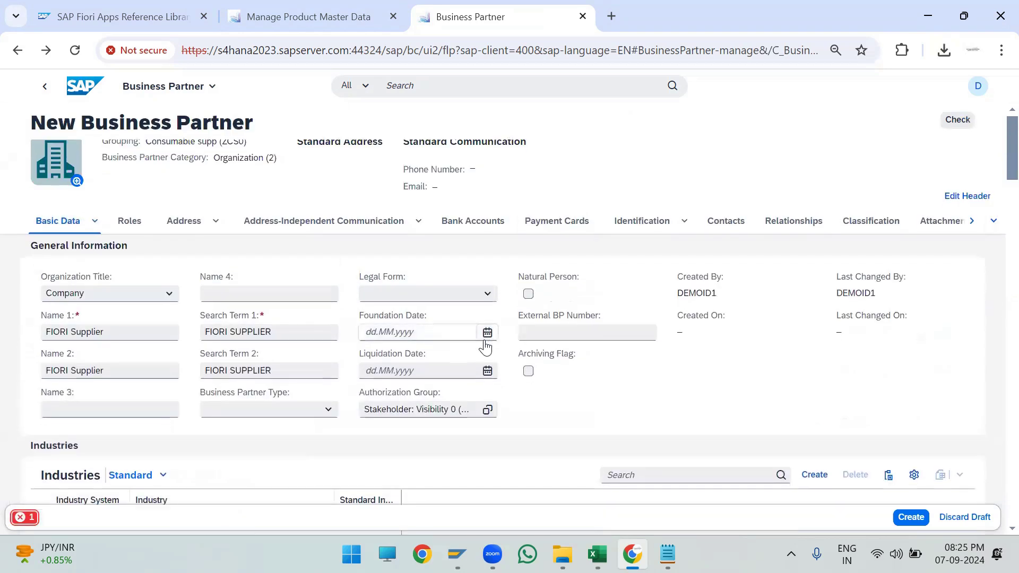
pyautogui.click(186, 170)
pyautogui.click(239, 276)
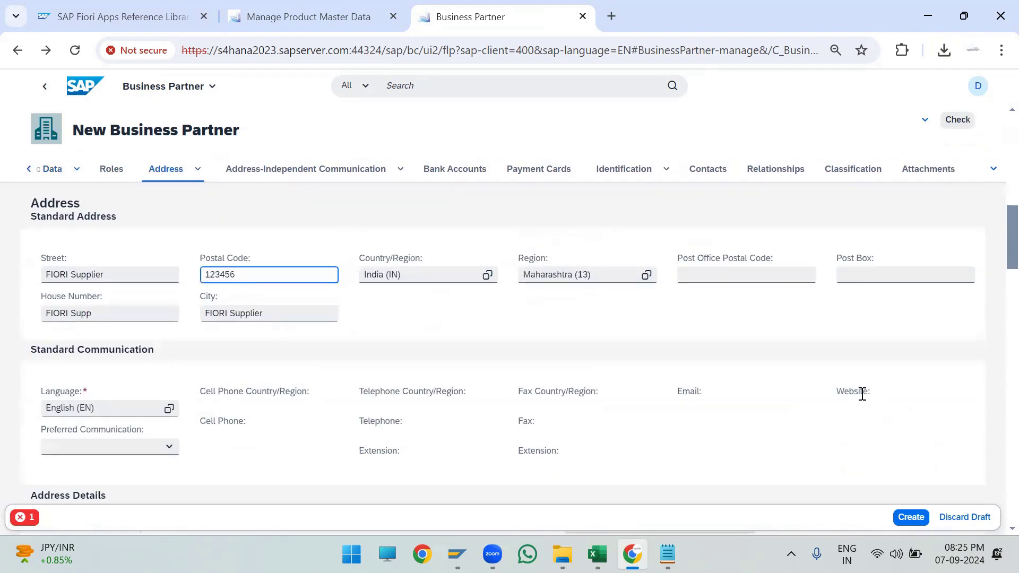
pyautogui.scroll(-5, 716, 337)
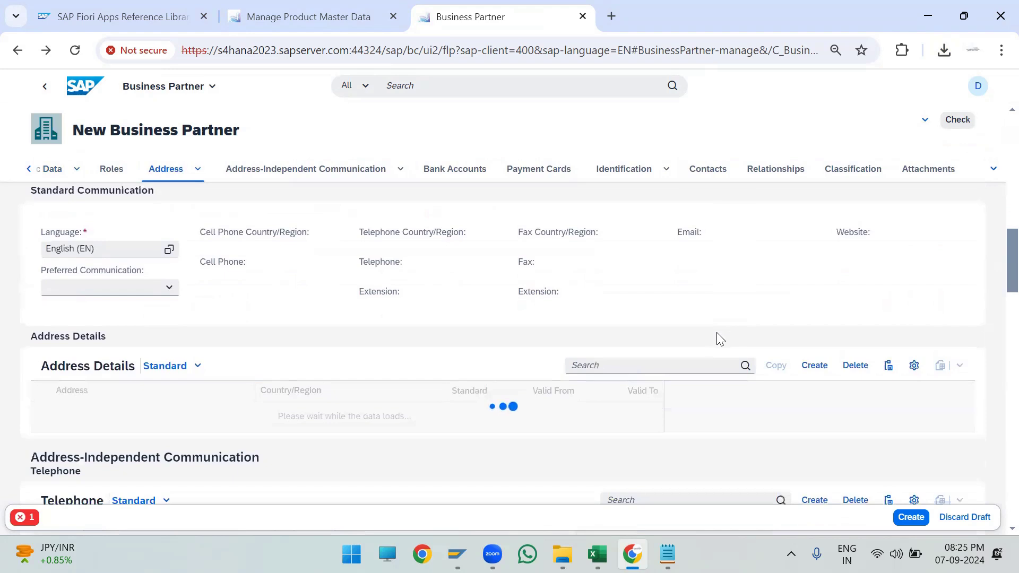
# - Add a second business partner role FLVN01 (Vendor)
pyautogui.click(111, 169)
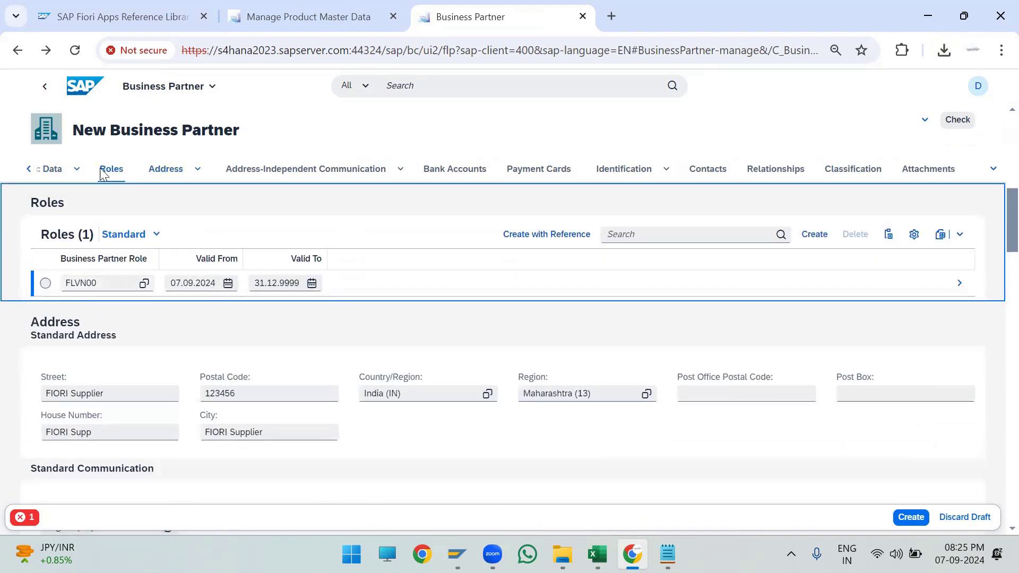
pyautogui.click(813, 234)
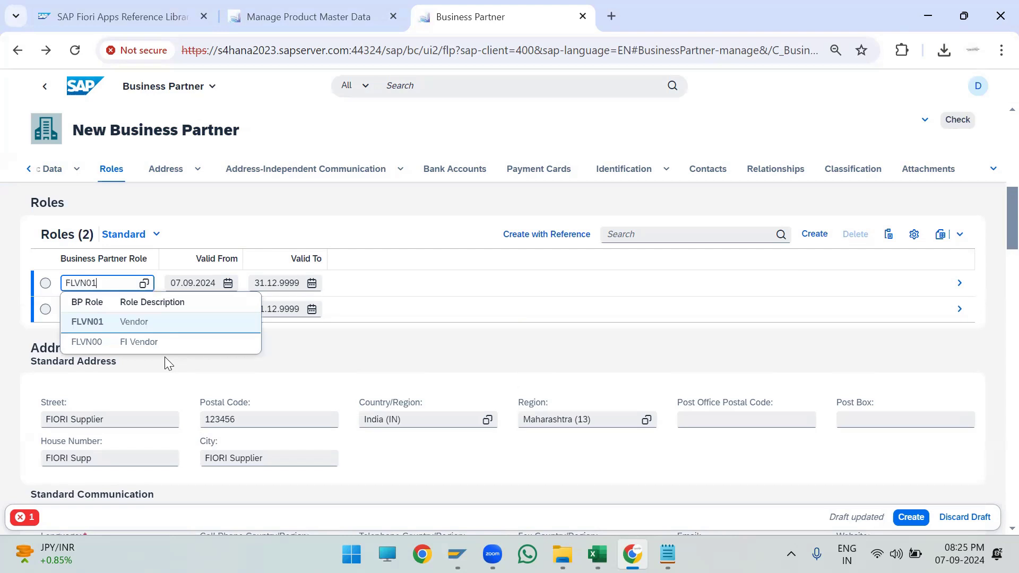
pyautogui.click(176, 328)
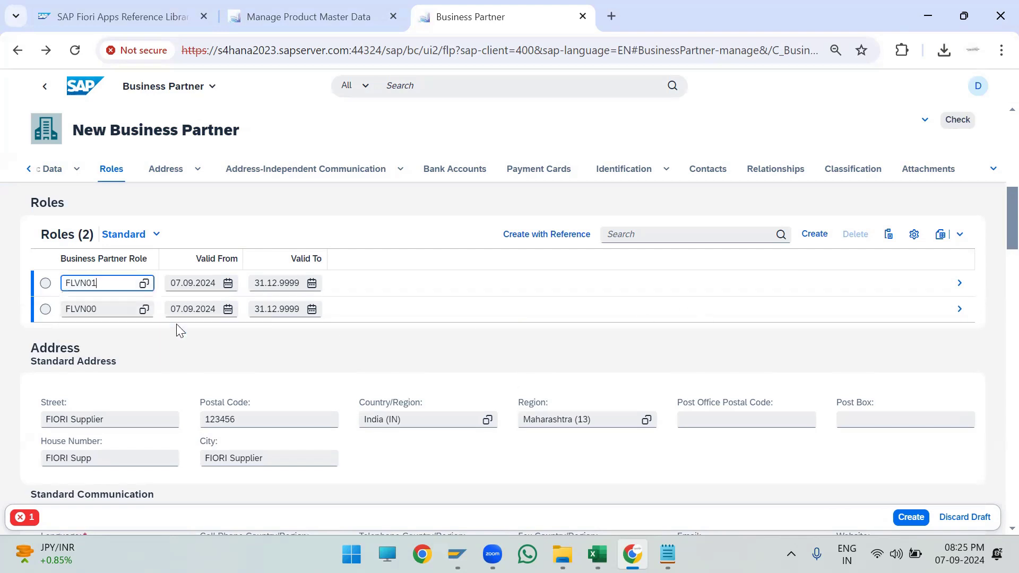
# - Try to open the FLVN01 role's details, declining to leave the page with unsaved data
pyautogui.click(954, 288)
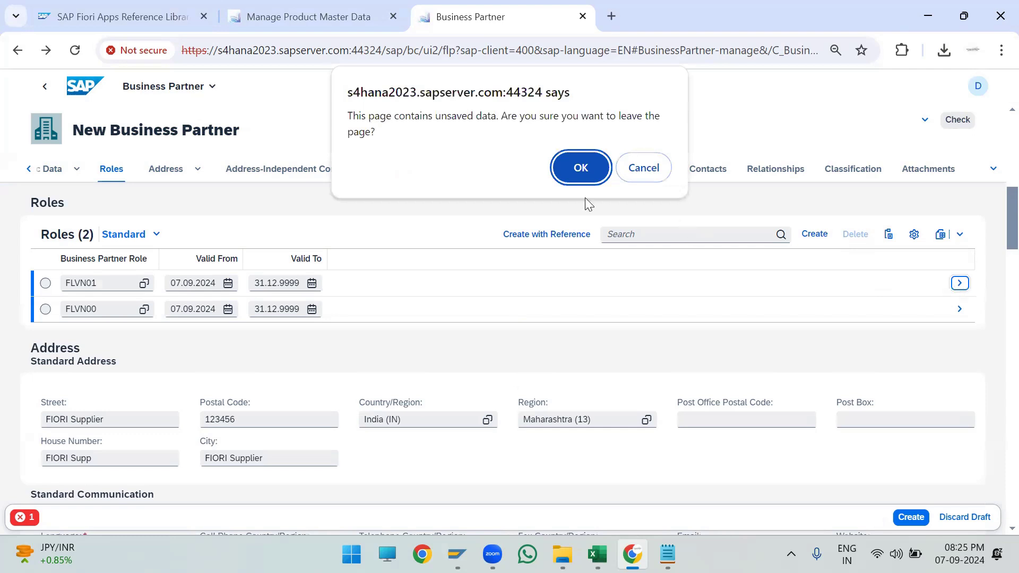
pyautogui.click(643, 168)
pyautogui.click(45, 282)
pyautogui.click(959, 284)
pyautogui.click(657, 167)
# - Run Check on the business partner and review the error messages
pyautogui.click(956, 125)
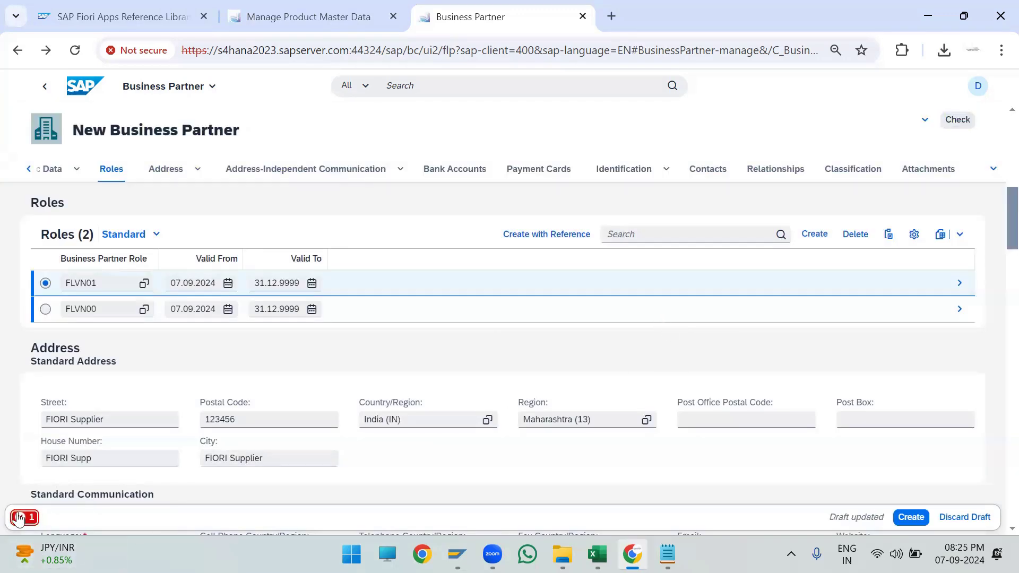
pyautogui.click(24, 516)
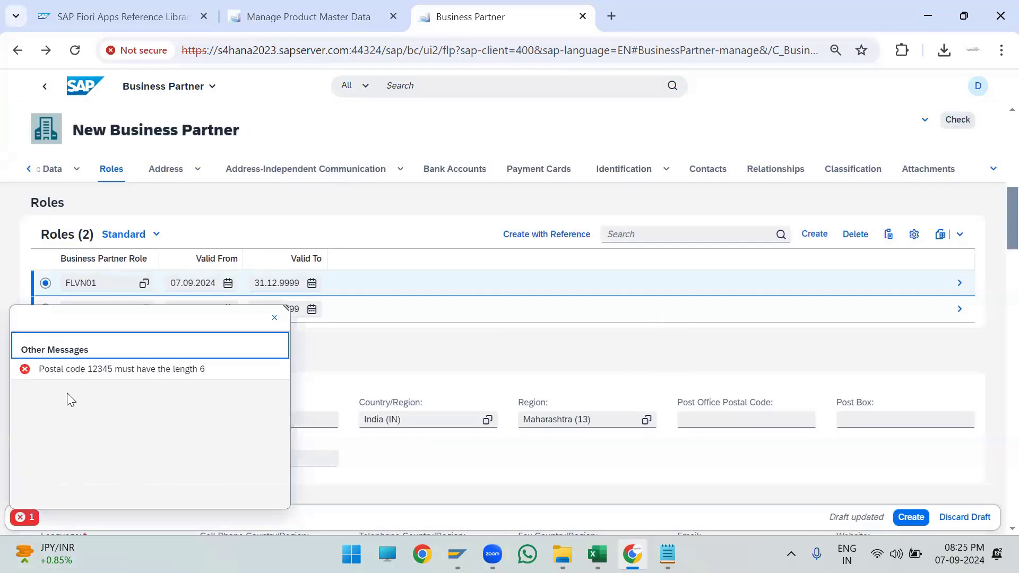
pyautogui.click(274, 317)
# - Complete the standard address Postal Code as 123456 and run Check again
pyautogui.scroll(8, 339, 375)
pyautogui.click(181, 226)
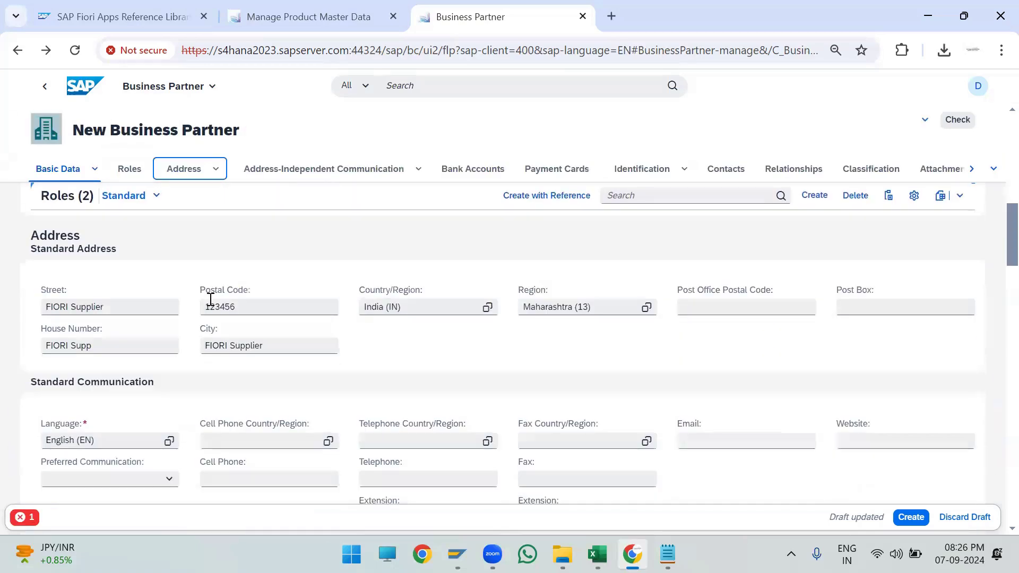
pyautogui.click(260, 275)
pyautogui.write('6')
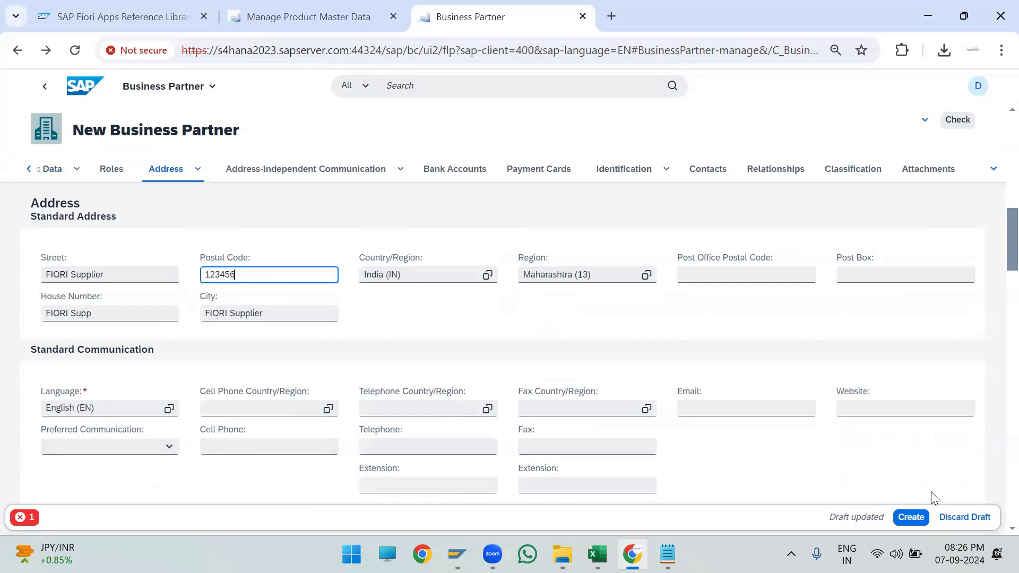
pyautogui.click(959, 121)
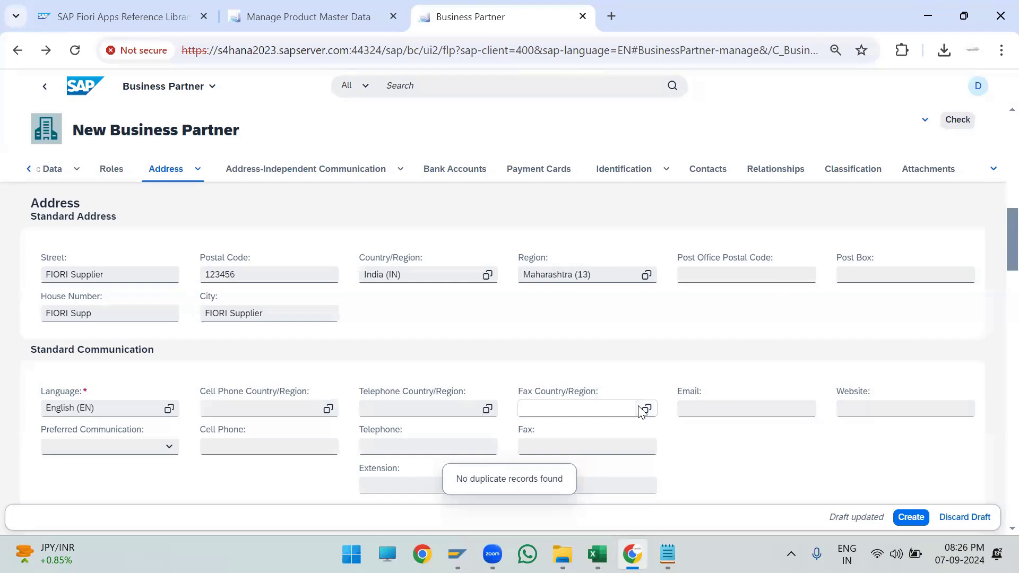
# - Open the FLVN01 role's supplier details
pyautogui.scroll(-5, 785, 307)
pyautogui.scroll(-15, 788, 309)
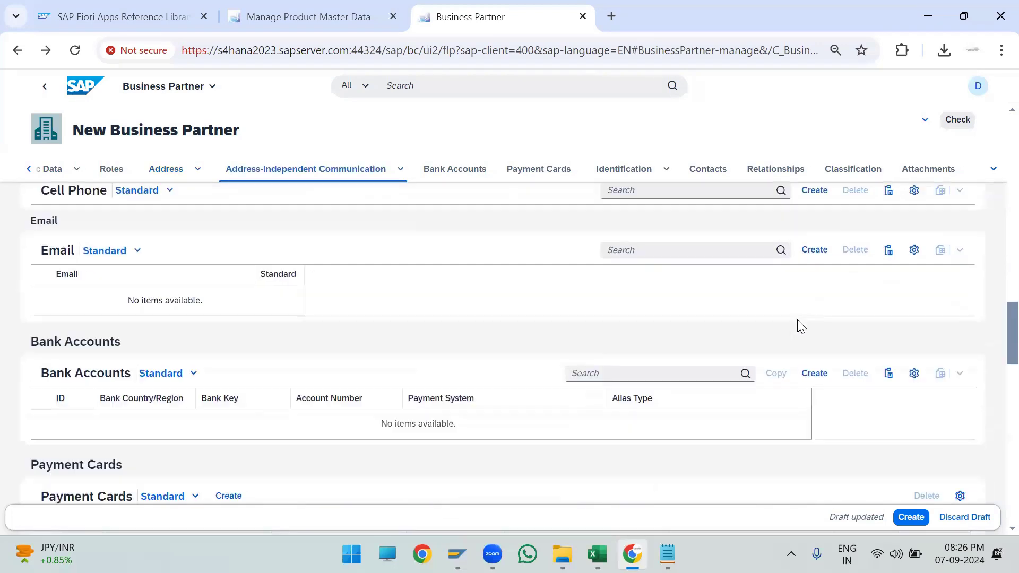
pyautogui.scroll(-5, 799, 325)
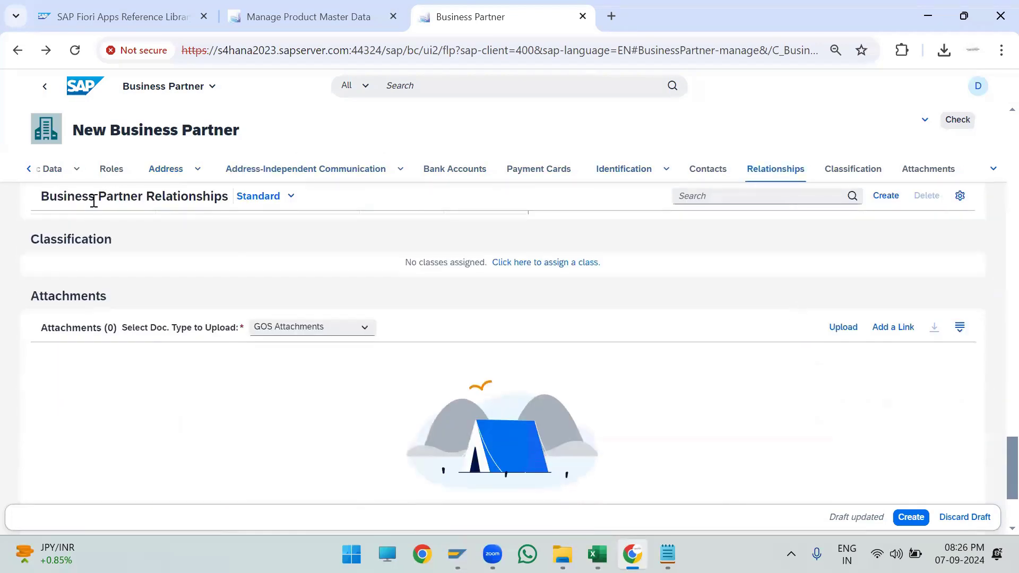
pyautogui.click(104, 170)
pyautogui.click(958, 283)
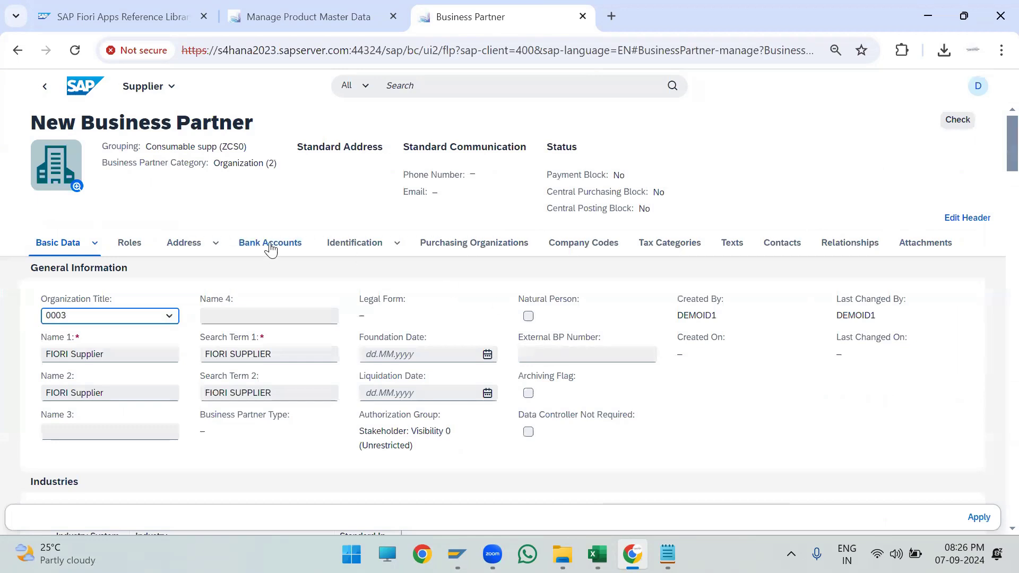
# - Add a new purchasing organization entry for the supplier with purchasing organization AD04
pyautogui.click(466, 253)
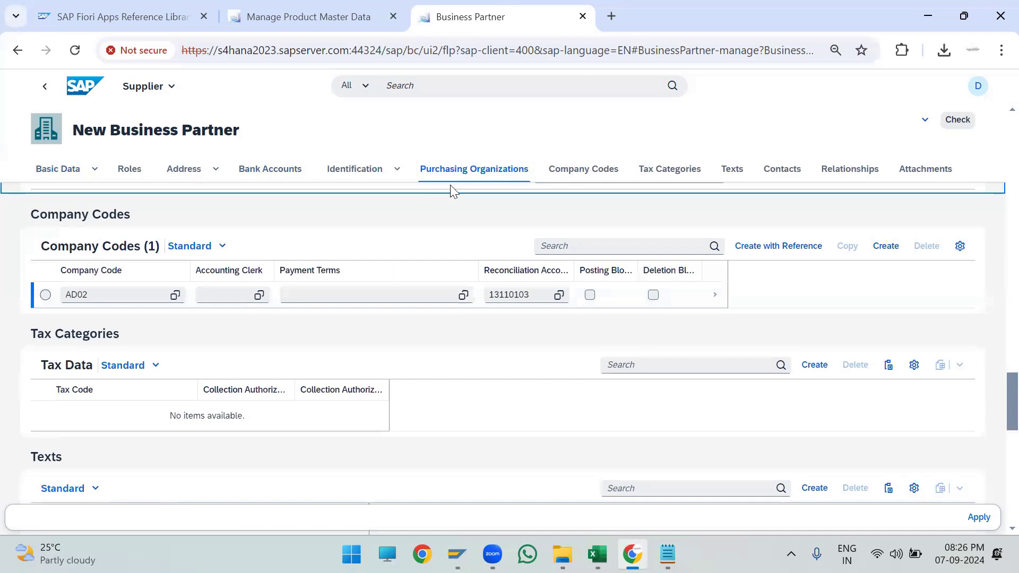
pyautogui.click(485, 171)
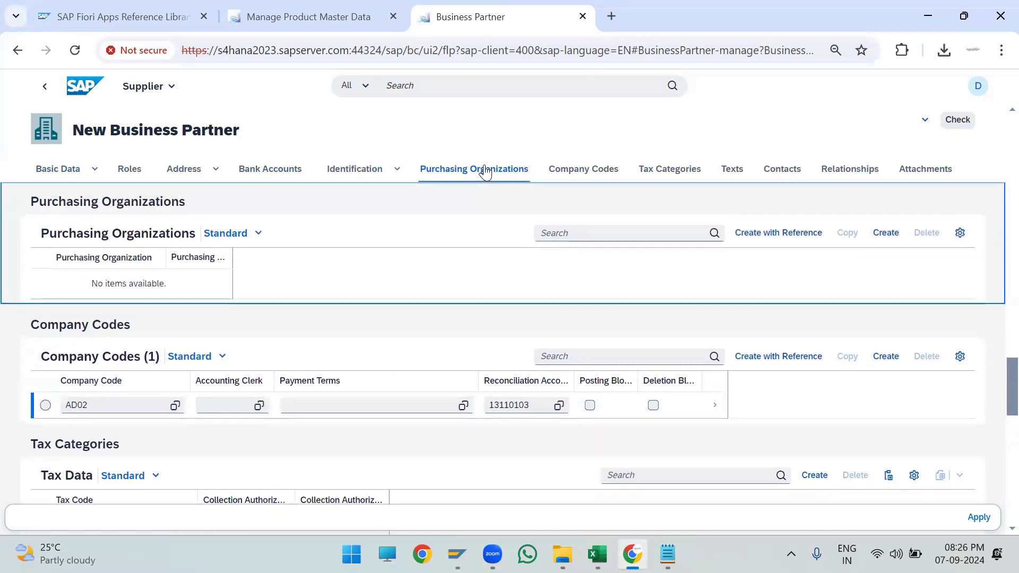
pyautogui.click(897, 234)
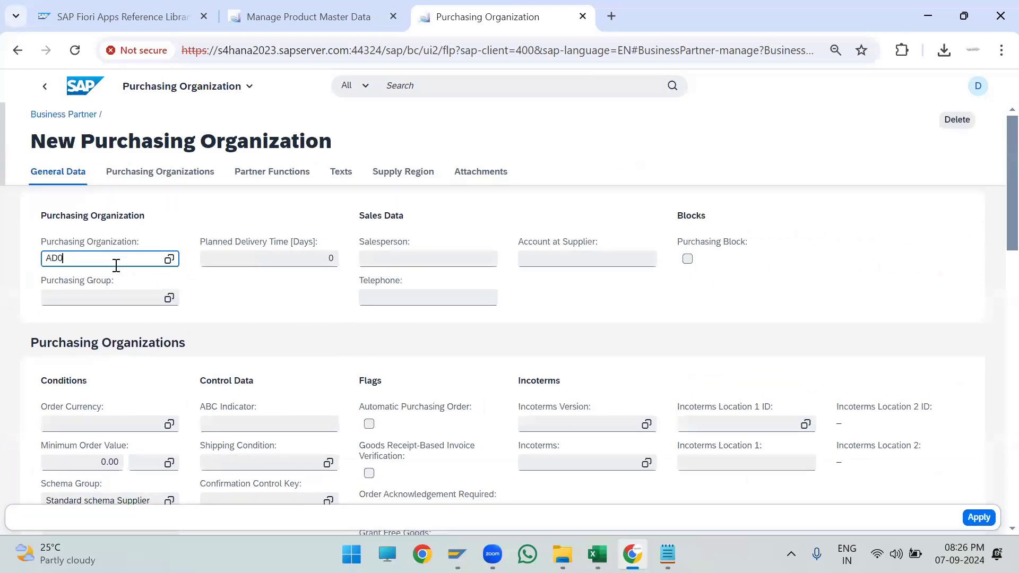
pyautogui.press('Return')
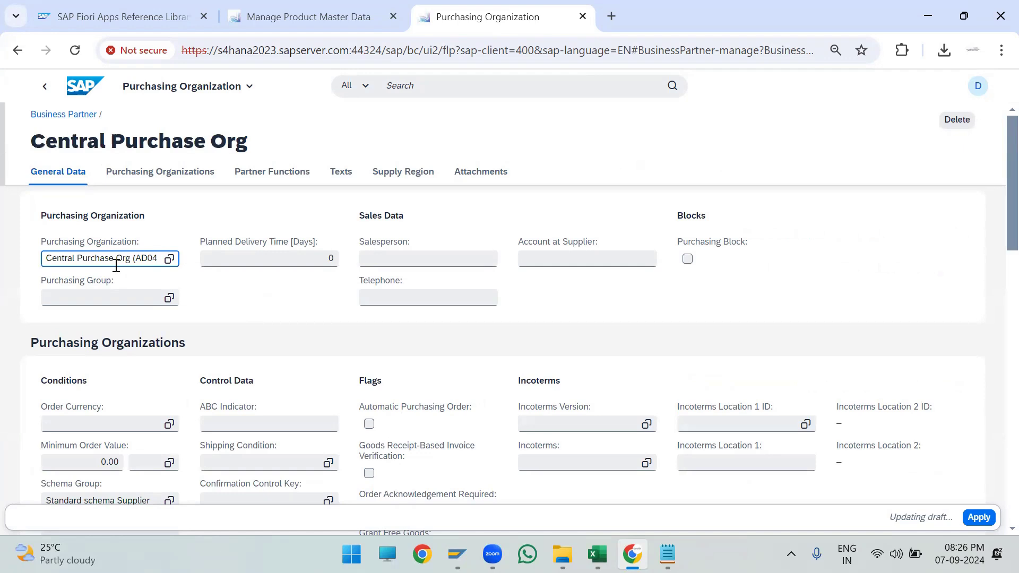
# - Set the purchasing organization's order currency to INR and apply the purchasing organization data
pyautogui.click(98, 421)
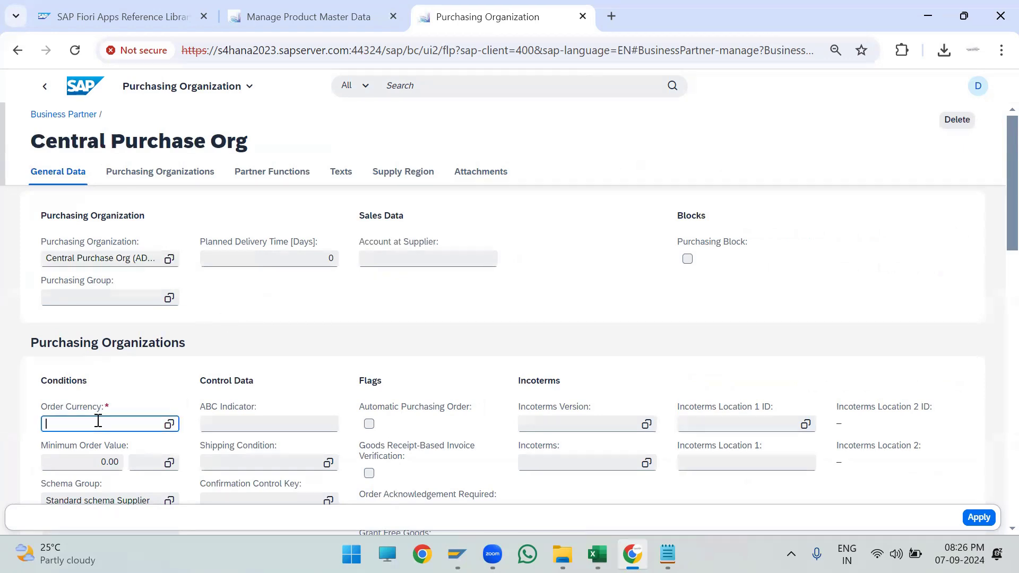
pyautogui.write('INR')
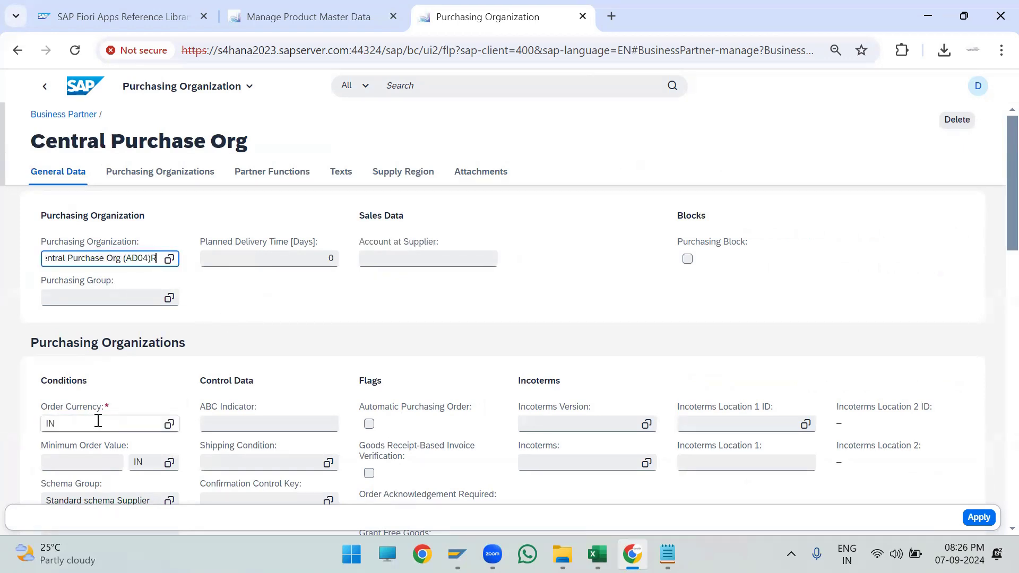
pyautogui.press('BackSpace')
pyautogui.click(98, 422)
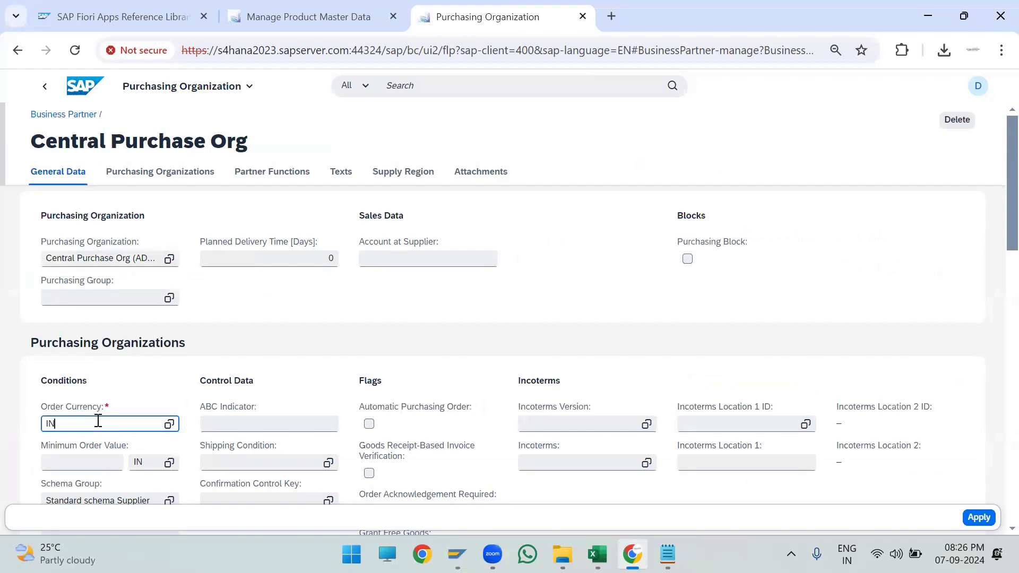
pyautogui.write('R')
pyautogui.press('Return')
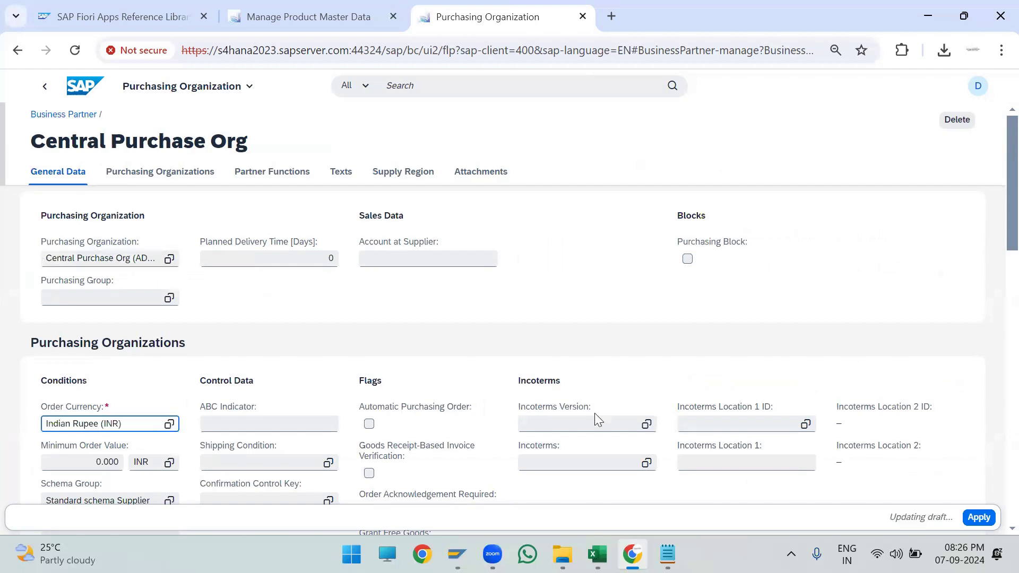
pyautogui.click(979, 517)
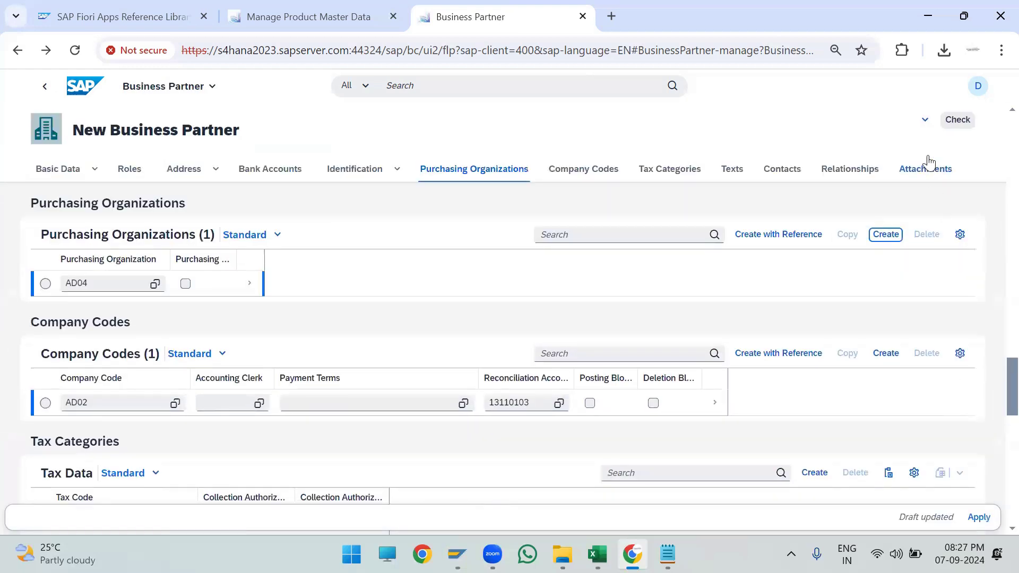
# - Create the new business partner to save the draft
pyautogui.click(949, 125)
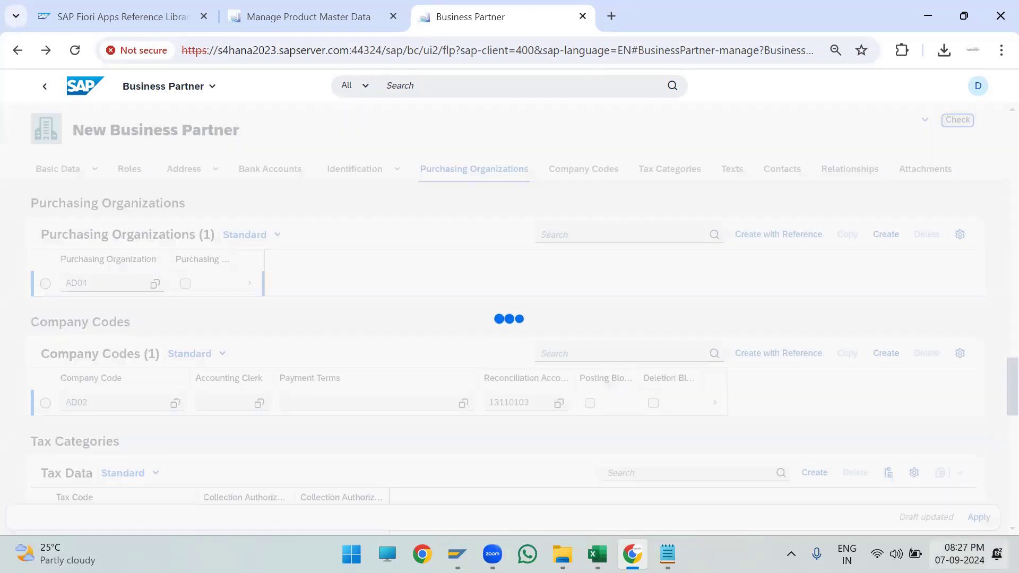
pyautogui.click(972, 518)
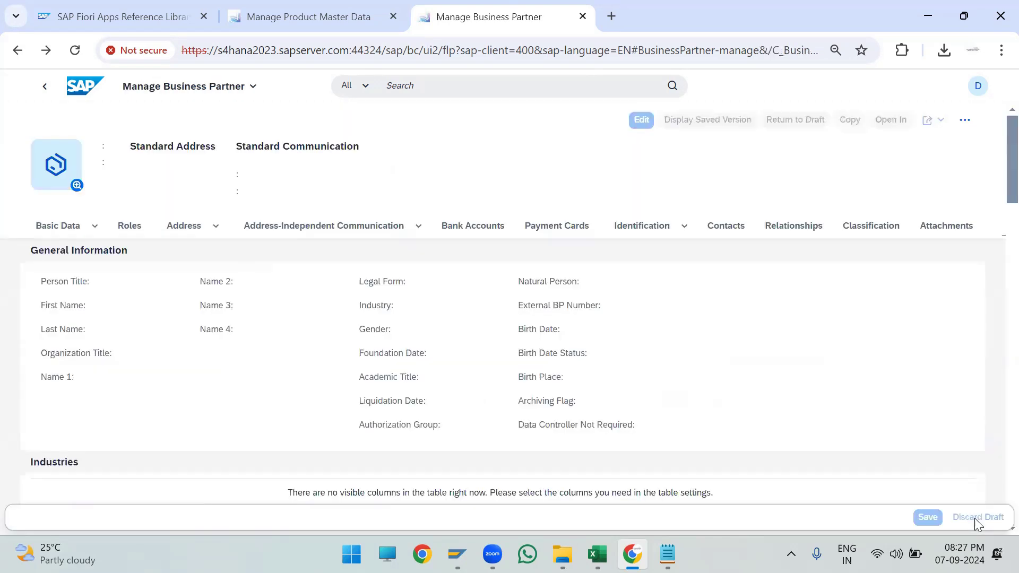
pyautogui.scroll(-10, 764, 304)
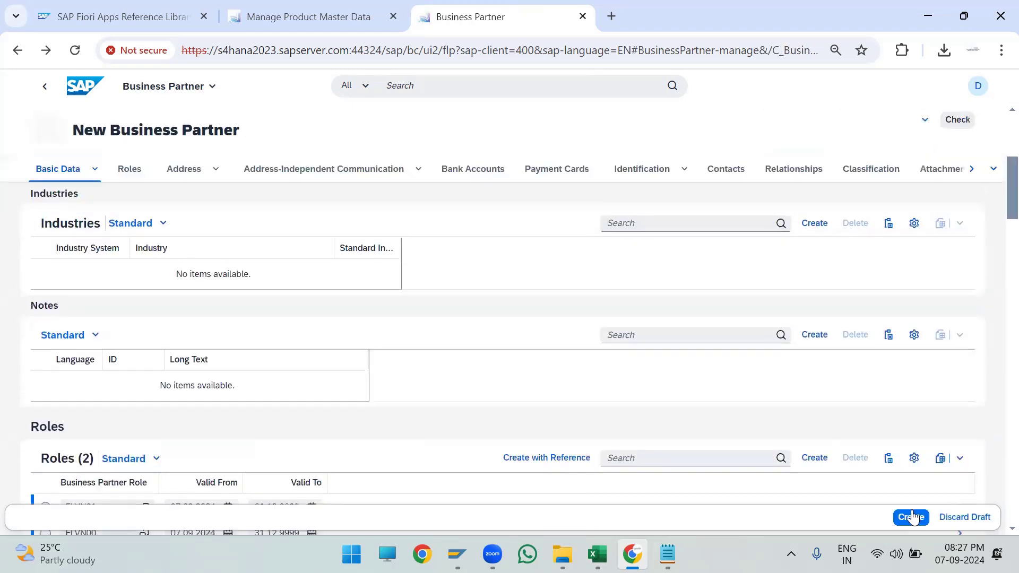
pyautogui.click(911, 518)
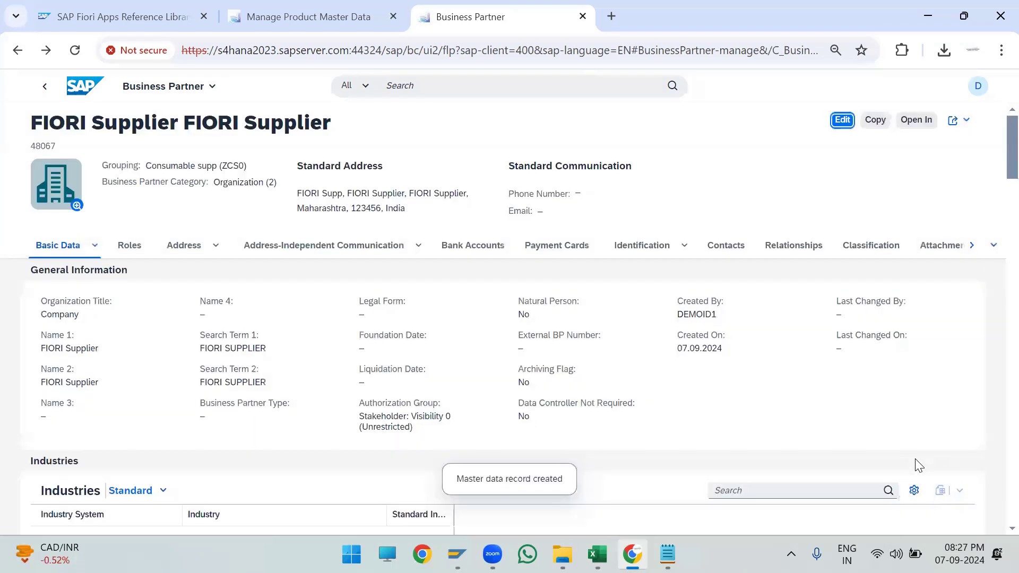
# - Copy the new business partner number and paste it into cell G8 of the P2P_Apps sheet in Excel
pyautogui.moveTo(55, 146); pyautogui.dragTo(31, 149)
pyautogui.hotkey('ctrl', 'c')
pyautogui.click(36, 145)
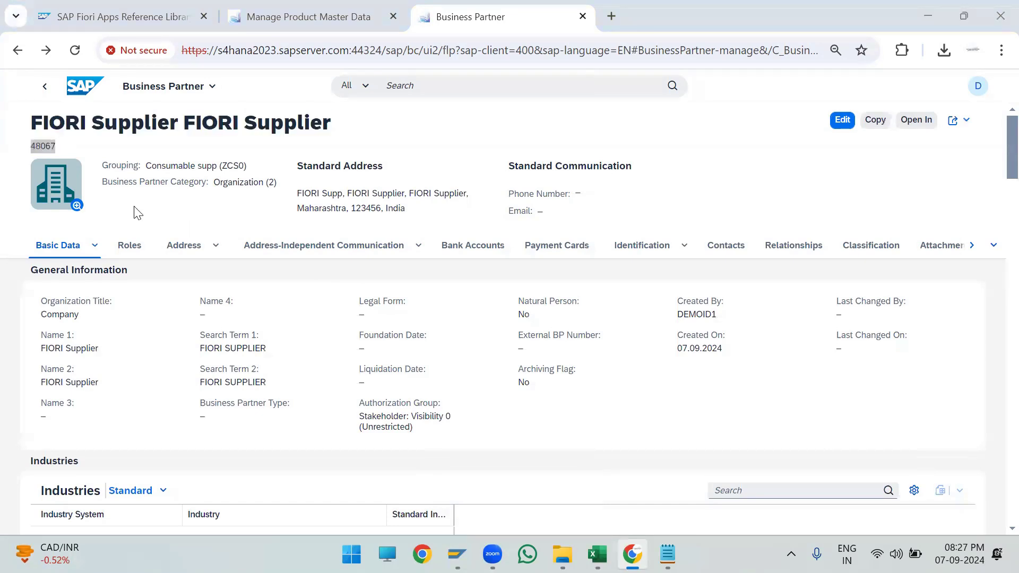
pyautogui.hotkey('alt', 'Tab')
pyautogui.click(651, 219)
pyautogui.hotkey('ctrl', 'v')
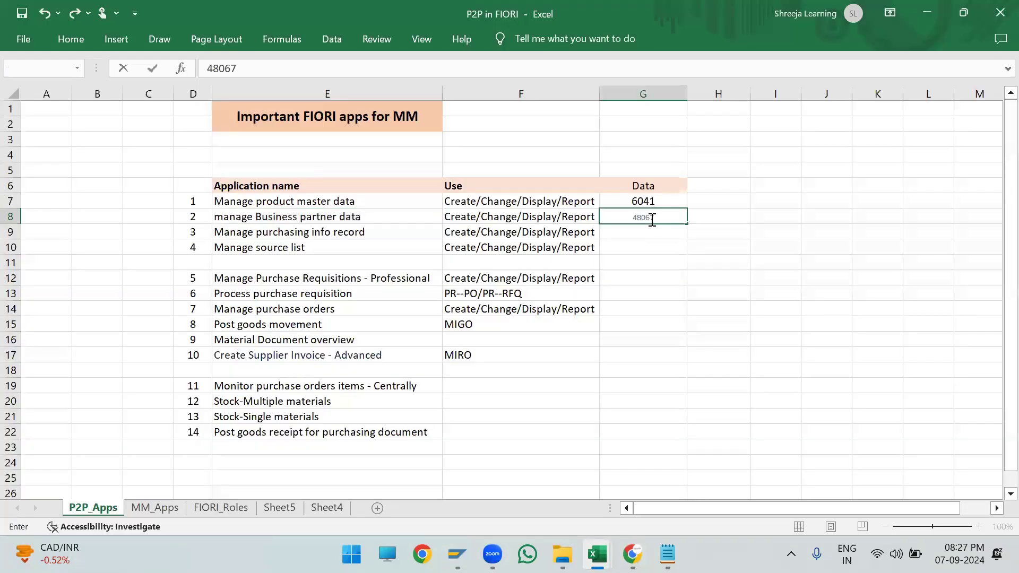